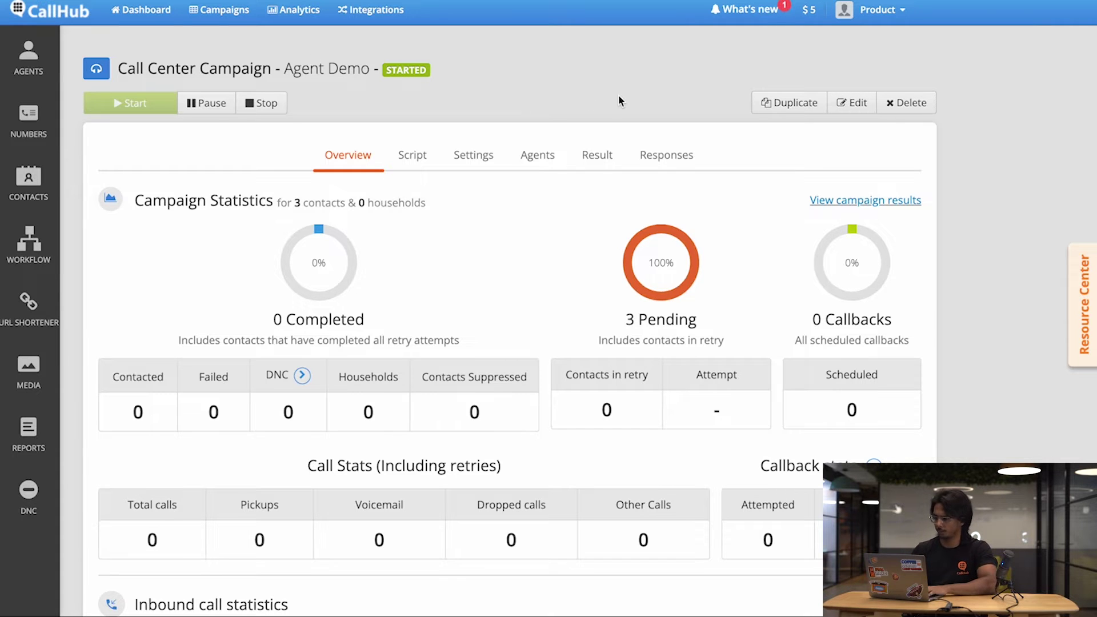
# Open the Product account menu from the Agent Demo campaign overview.
pyautogui.click(887, 14)
pyautogui.click(835, 108)
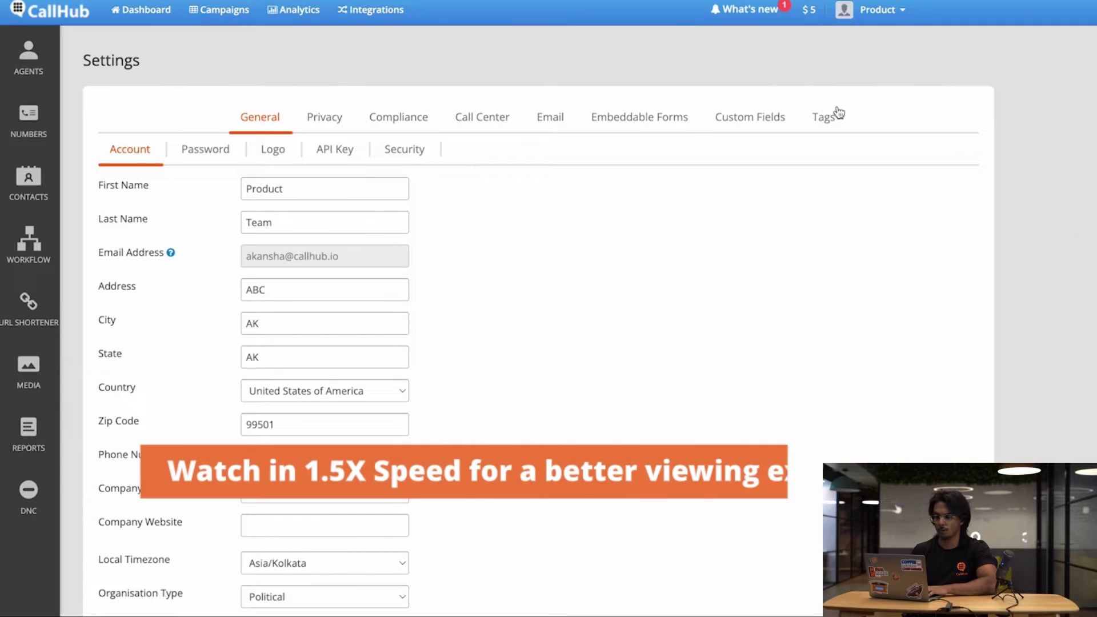
pyautogui.click(619, 130)
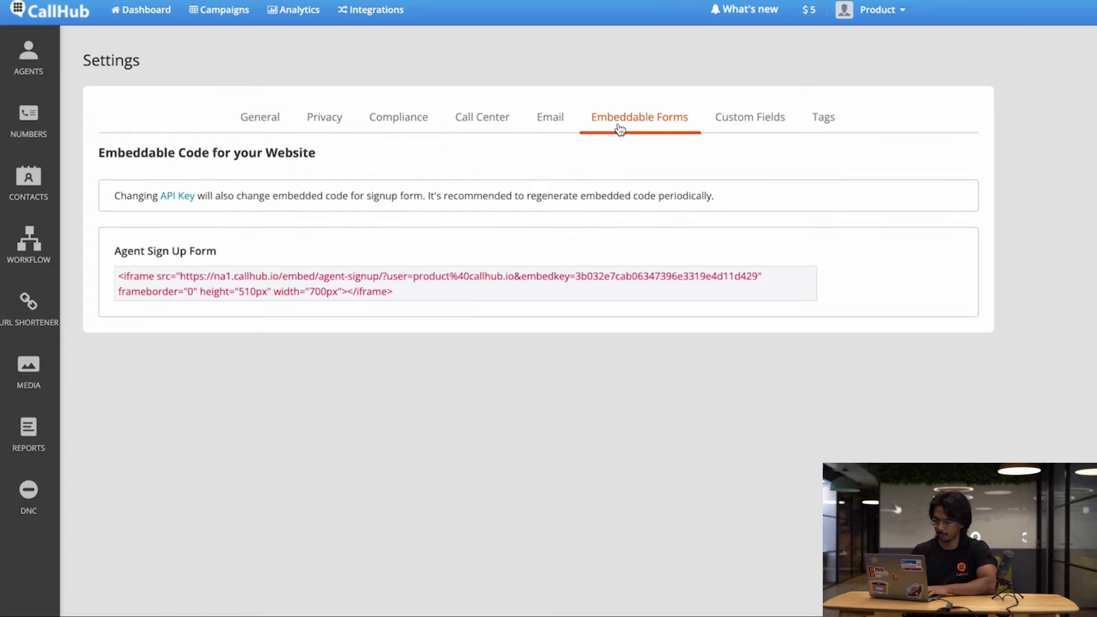
pyautogui.moveTo(180, 276); pyautogui.dragTo(755, 278)
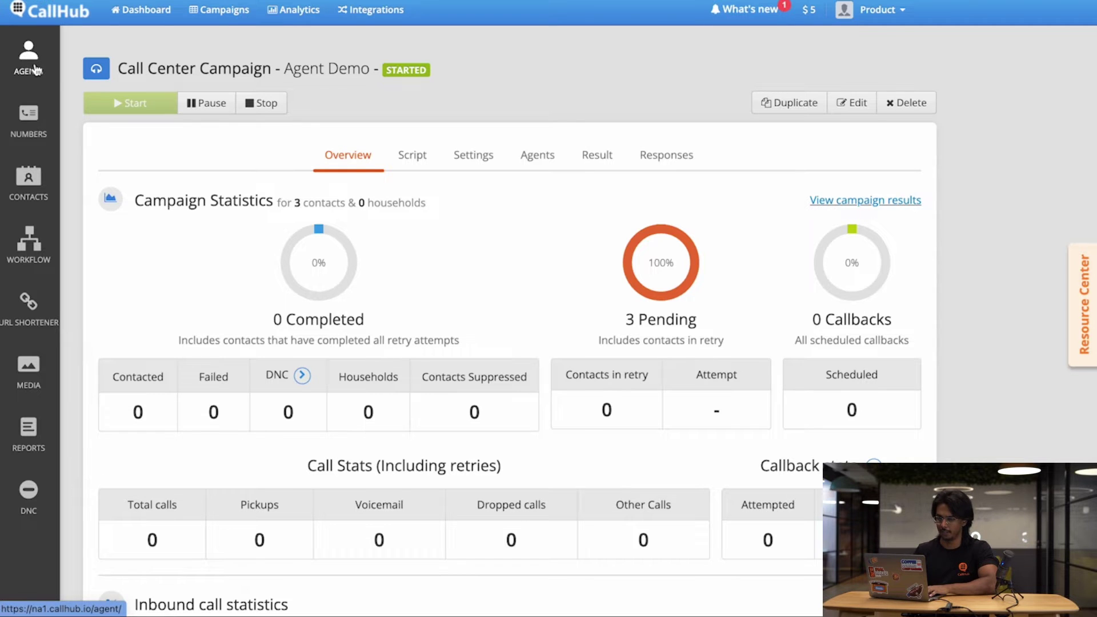
pyautogui.click(35, 70)
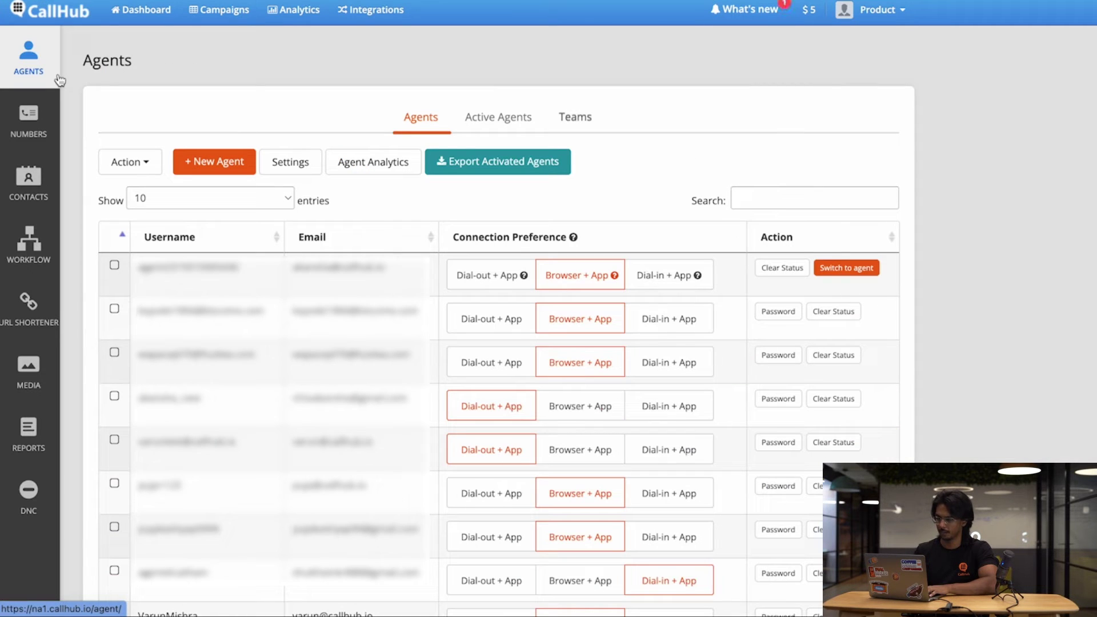
# Create a new agent using the suggested e-mail address and a replacement username.
pyautogui.click(237, 171)
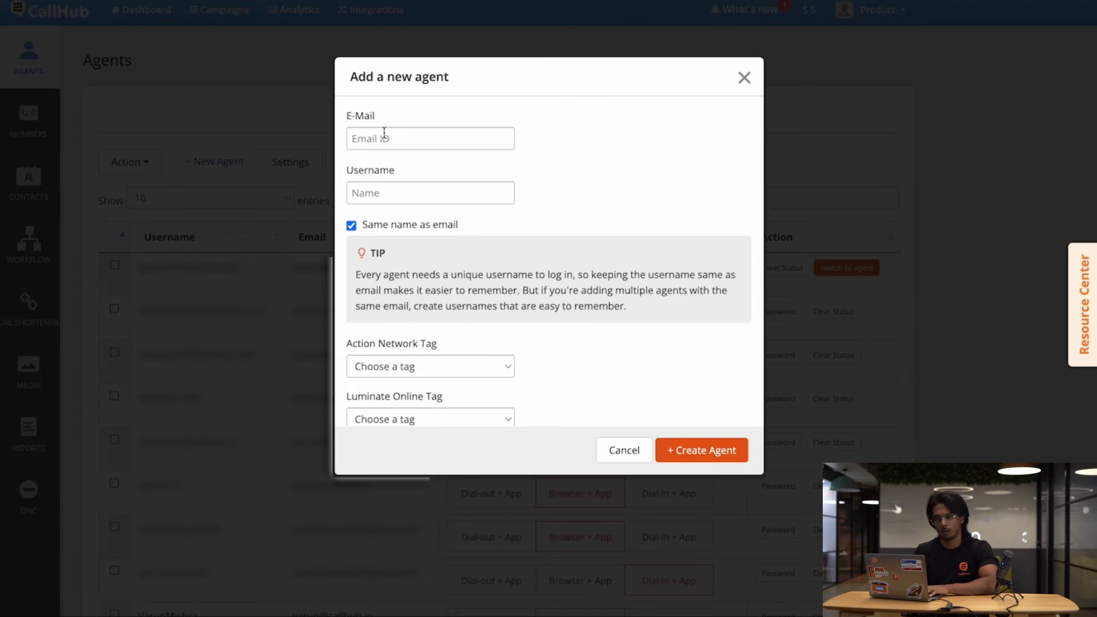
pyautogui.click(384, 135)
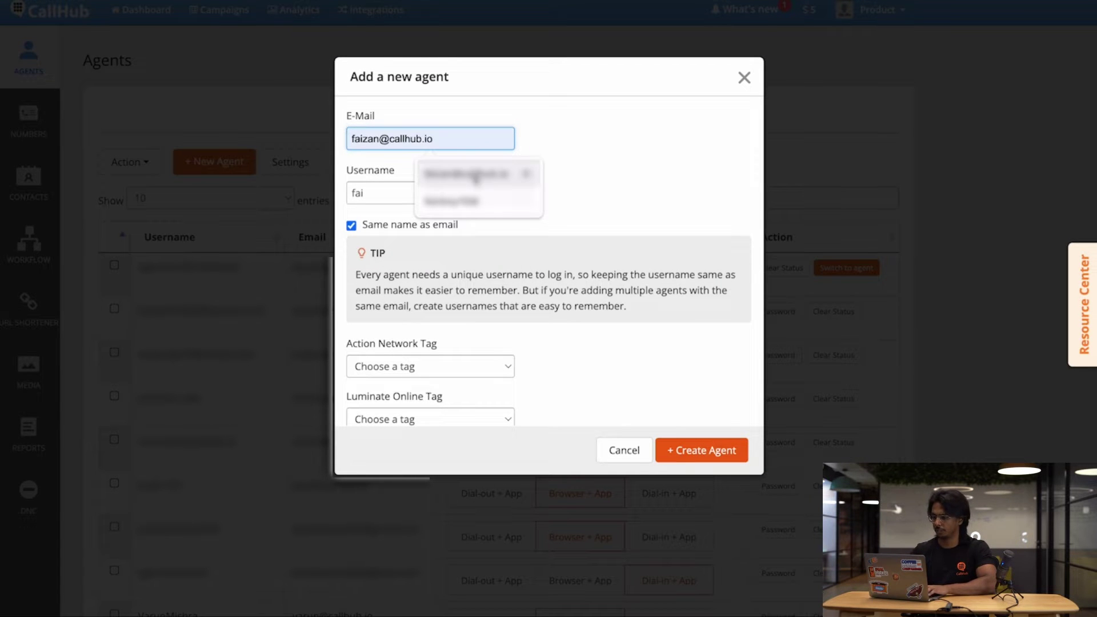
pyautogui.click(474, 177)
pyautogui.moveTo(451, 192); pyautogui.dragTo(265, 191)
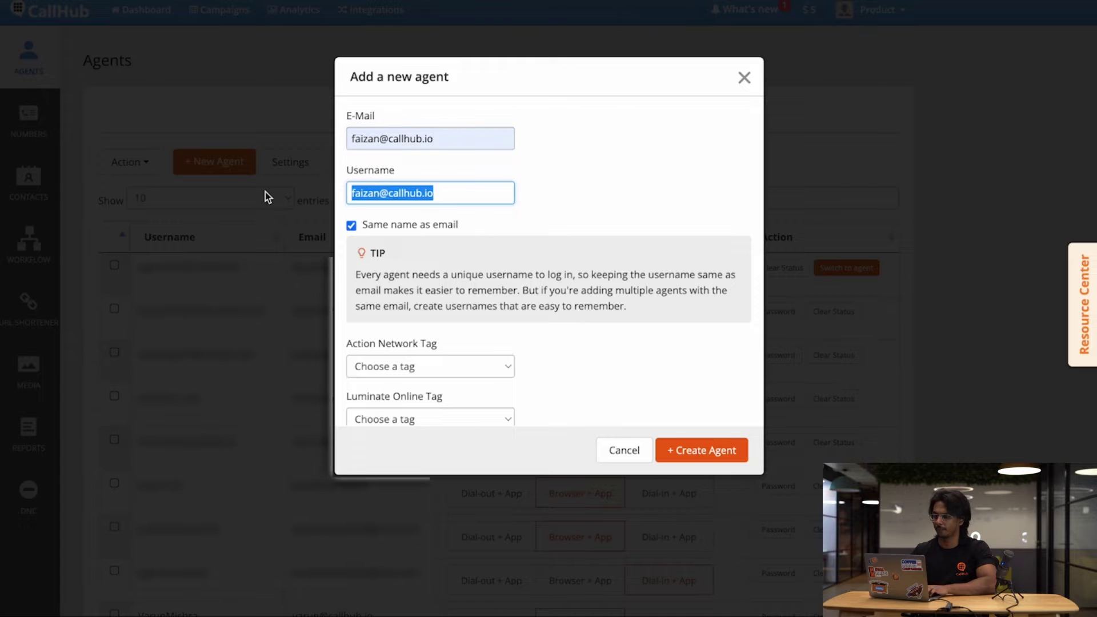
pyautogui.write('faizan')
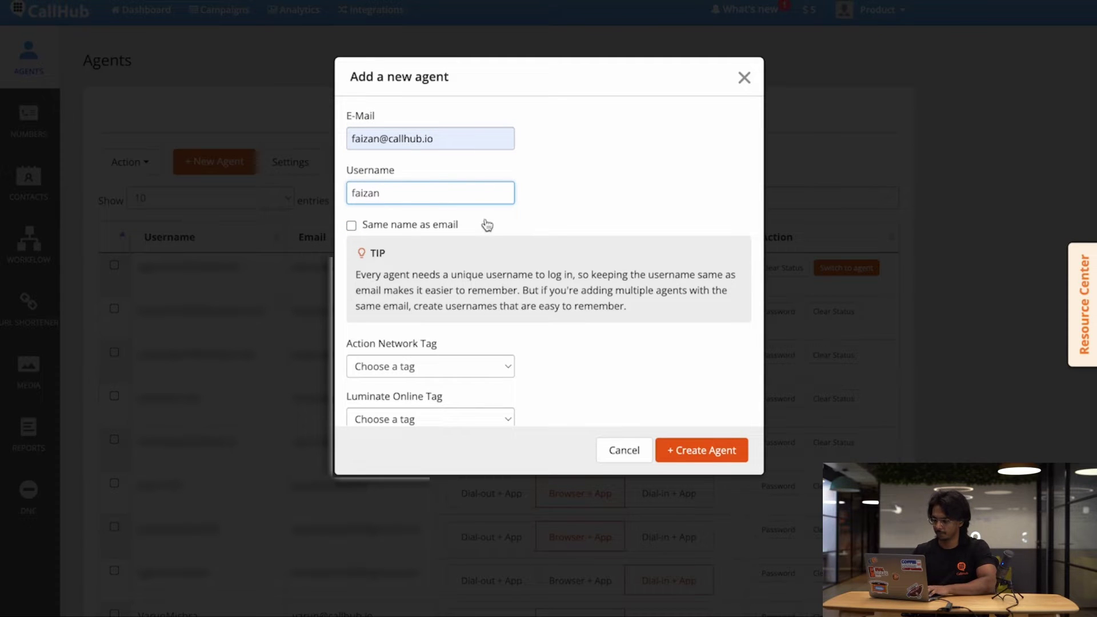
pyautogui.scroll(-1, 491, 240)
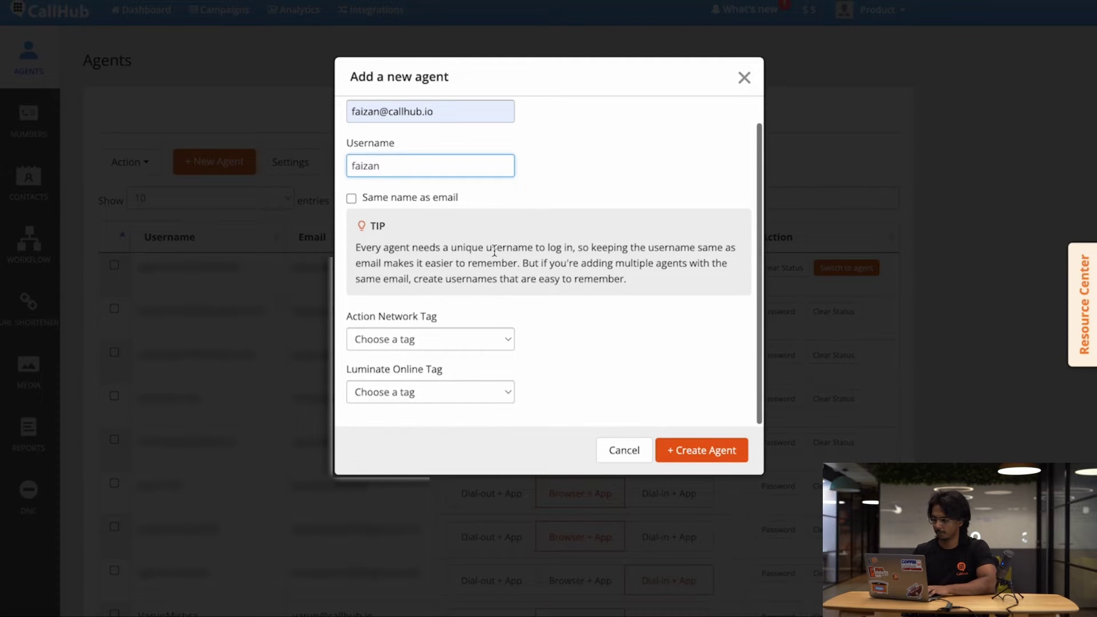
pyautogui.click(689, 460)
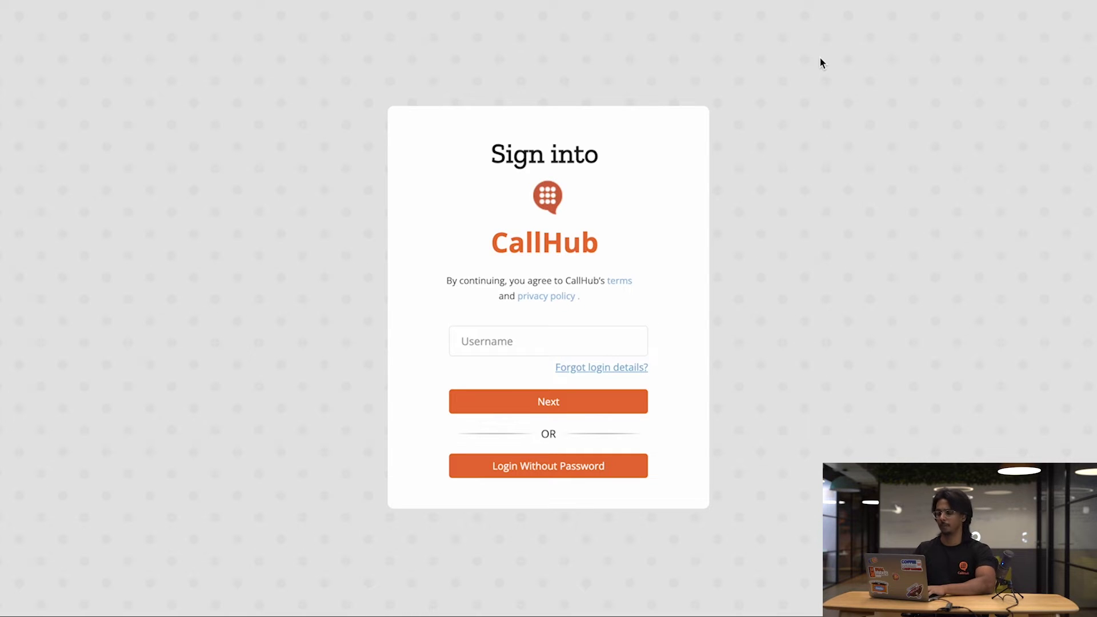
# Sign in as the new agent with its username and password.
pyautogui.click(555, 337)
pyautogui.write('j')
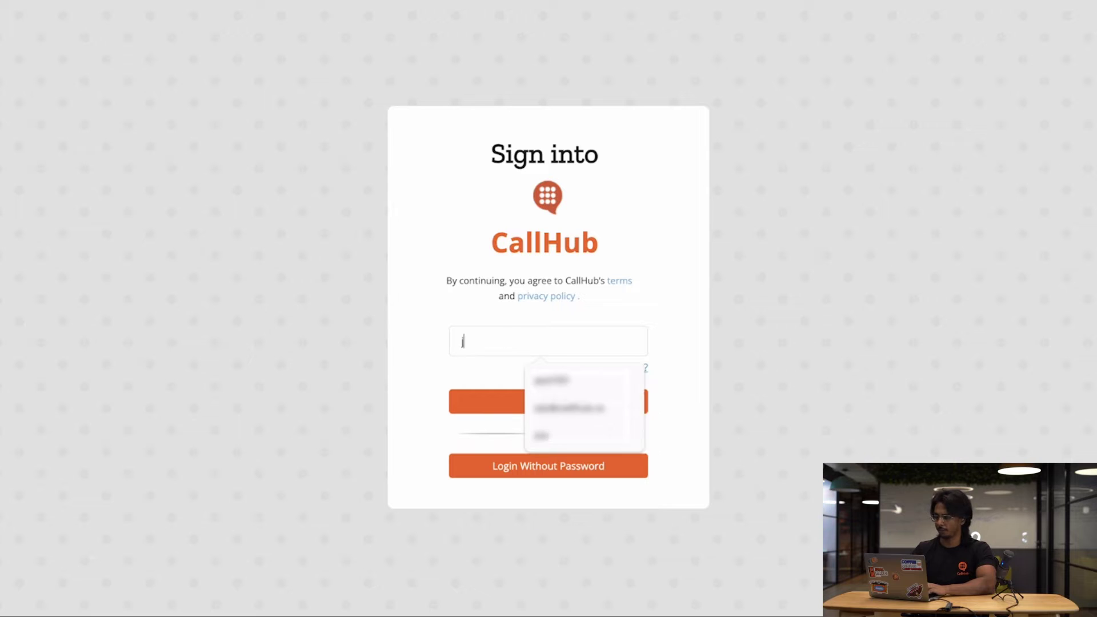
pyautogui.write('ack101')
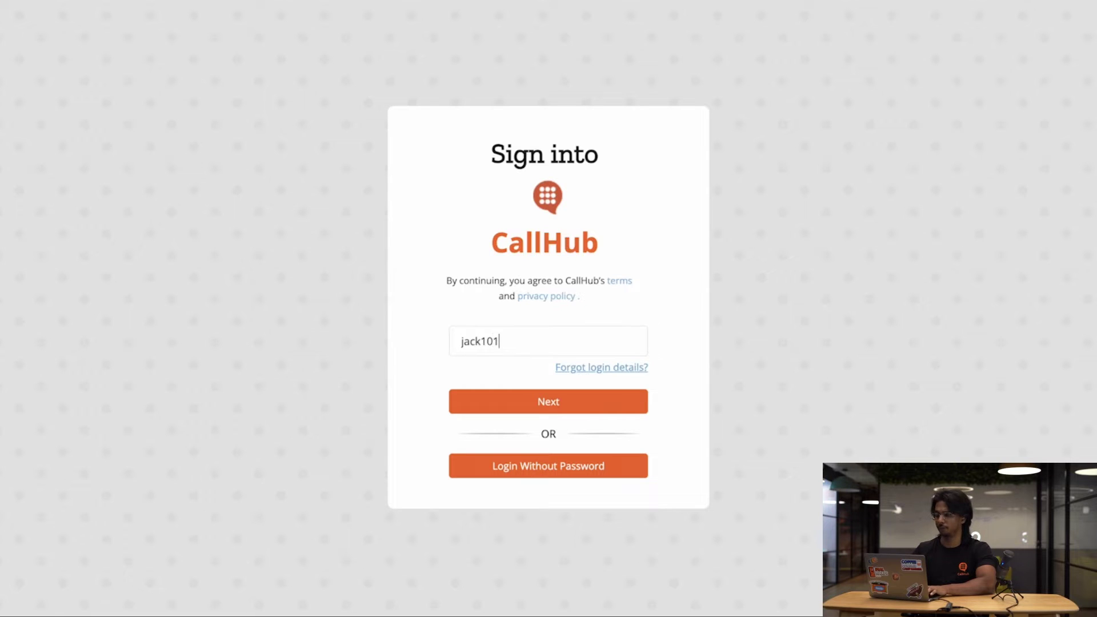
pyautogui.click(569, 411)
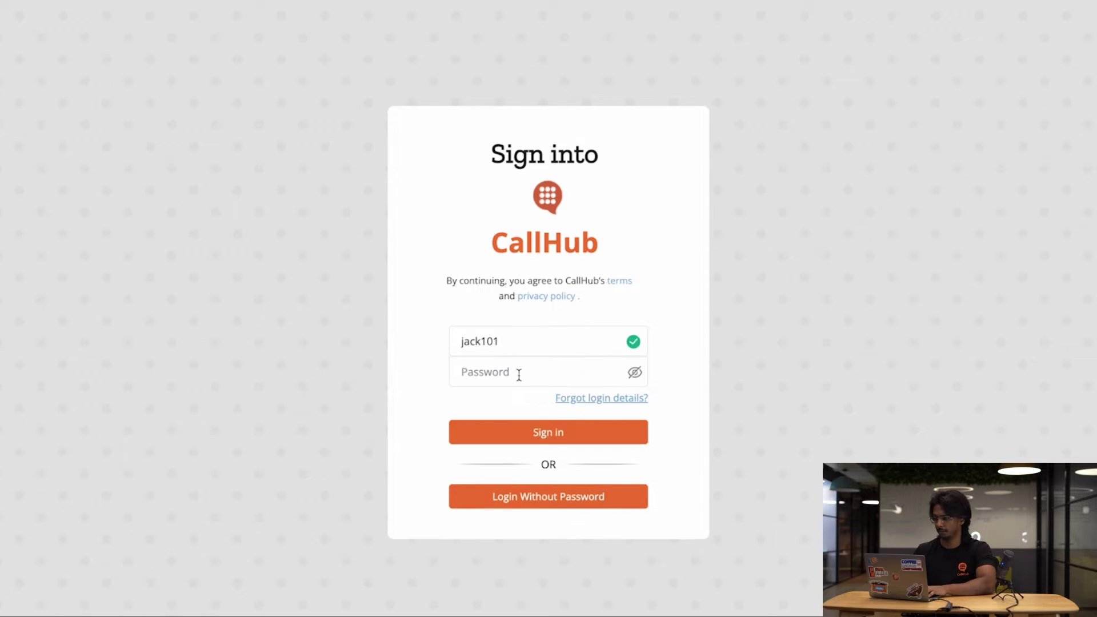
pyautogui.click(504, 365)
pyautogui.write('•••')
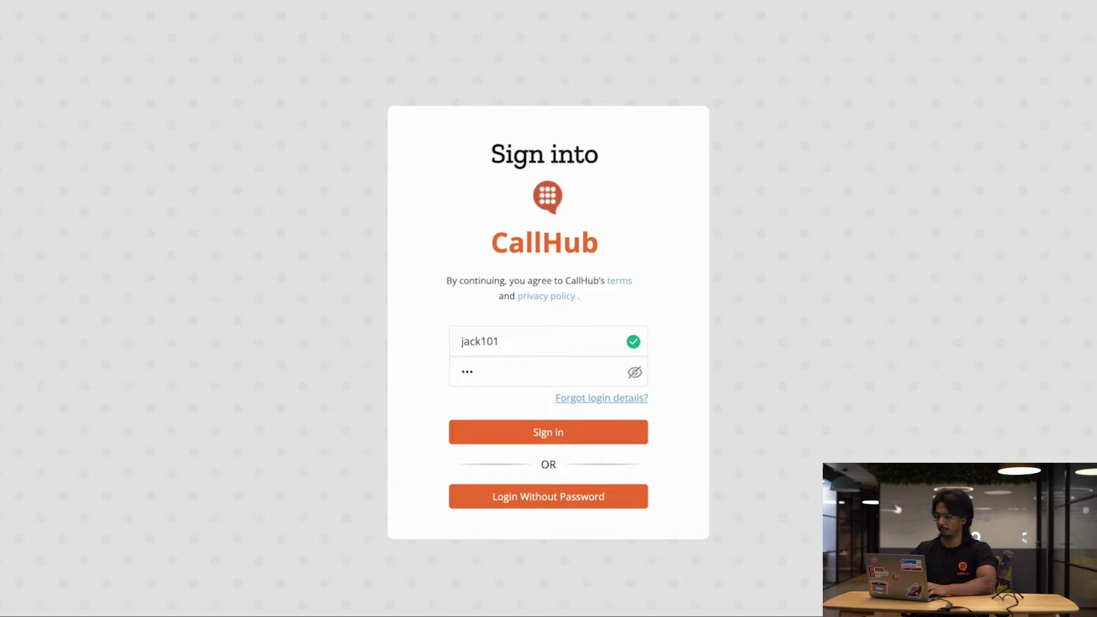
pyautogui.write('•')
pyautogui.press('Return')
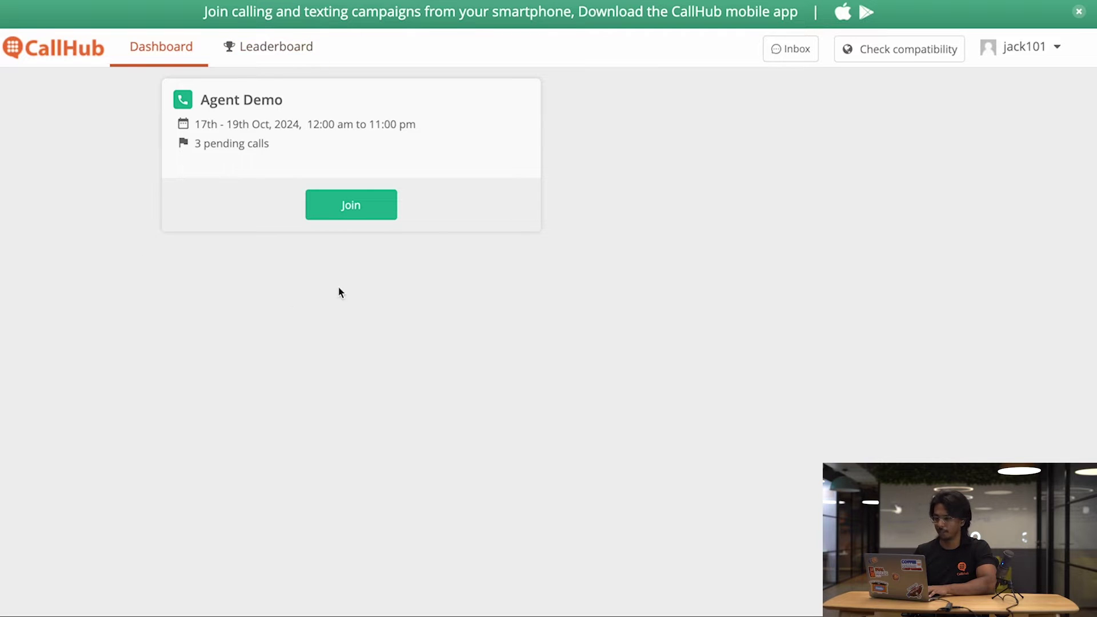
# Join the Agent Demo campaign, which has 3 pending calls, from the agent dashboard.
pyautogui.moveTo(176, 144); pyautogui.dragTo(260, 140)
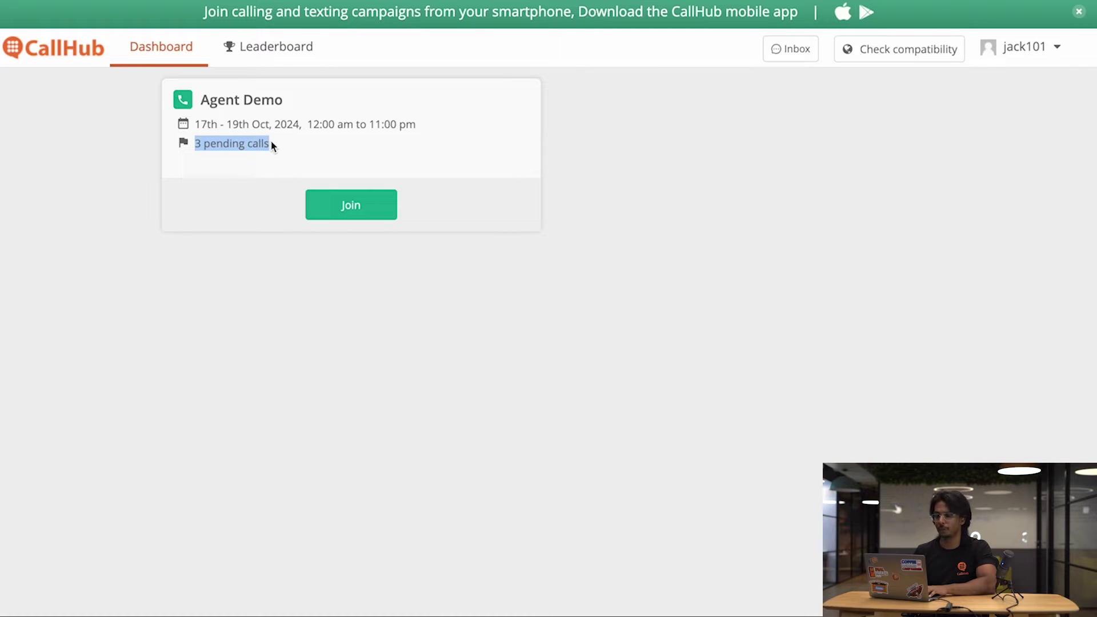
pyautogui.click(540, 254)
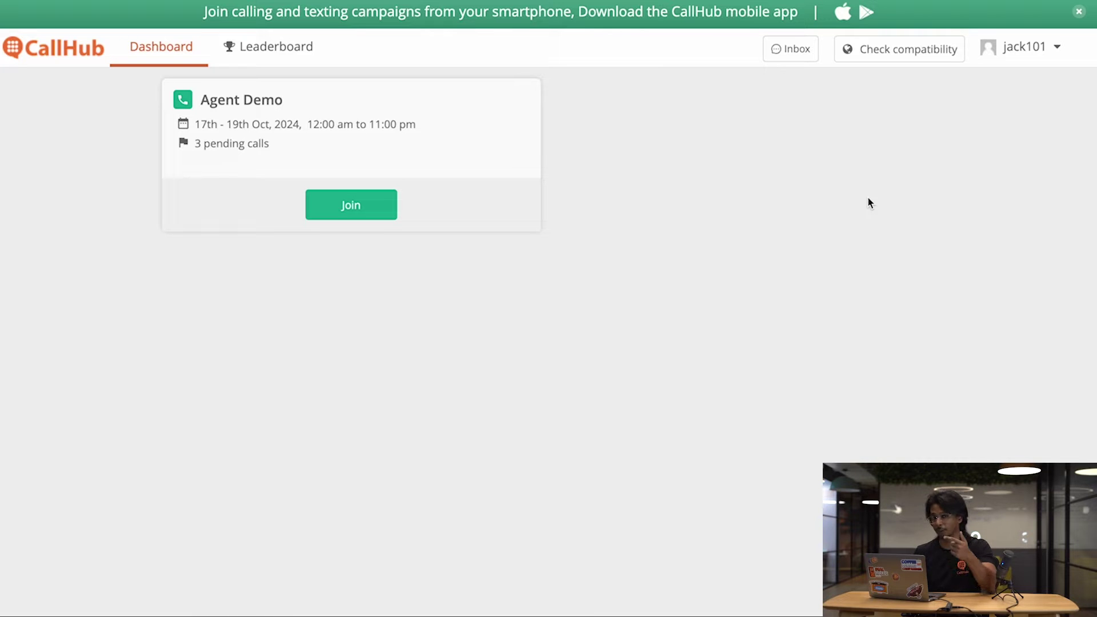
pyautogui.click(368, 214)
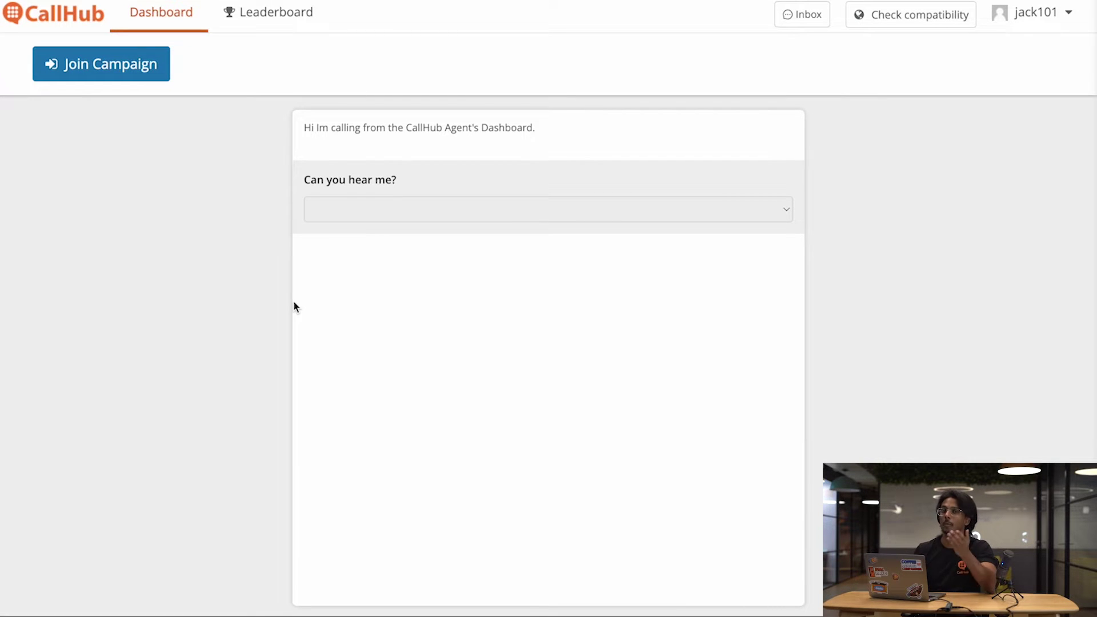
pyautogui.click(143, 80)
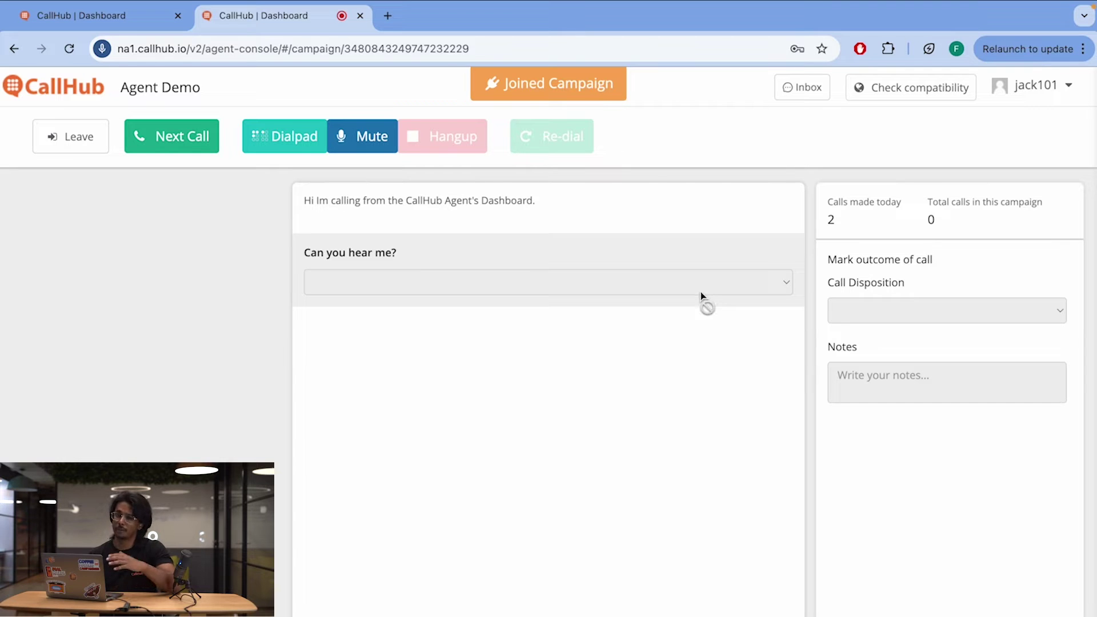
pyautogui.moveTo(301, 203); pyautogui.dragTo(573, 206)
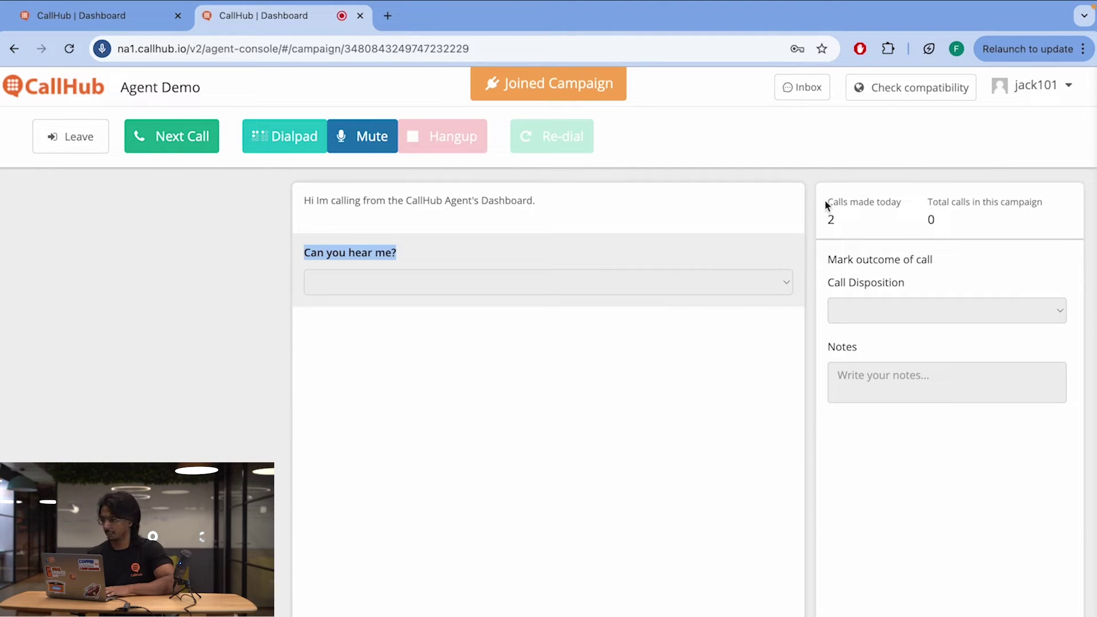
pyautogui.moveTo(826, 203); pyautogui.dragTo(1054, 209)
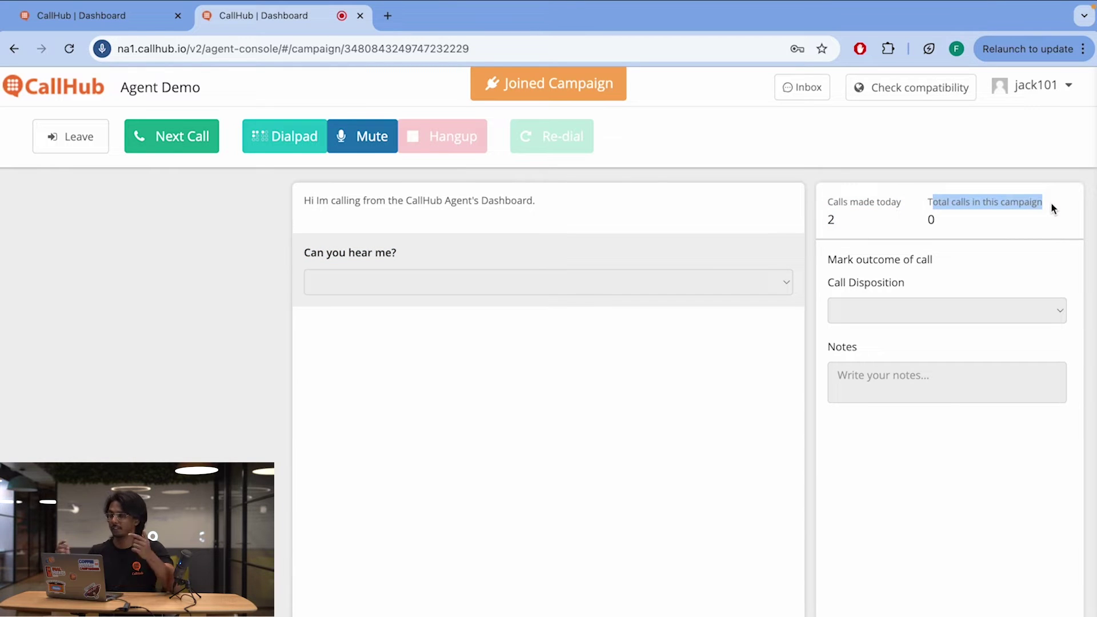
pyautogui.doubleClick(841, 346)
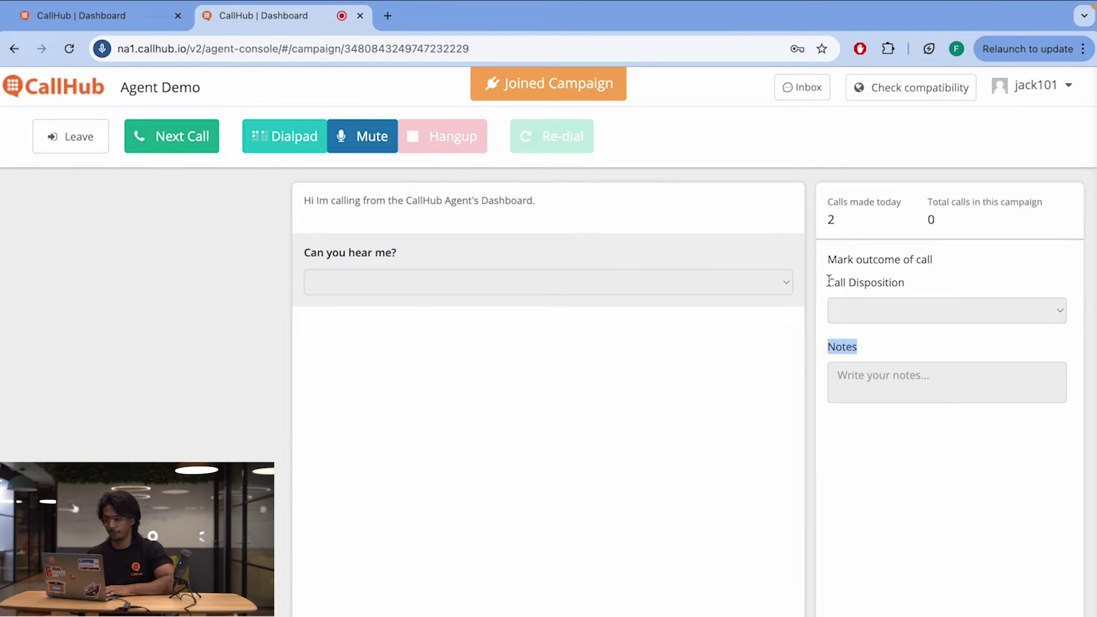
pyautogui.moveTo(826, 283); pyautogui.dragTo(931, 282)
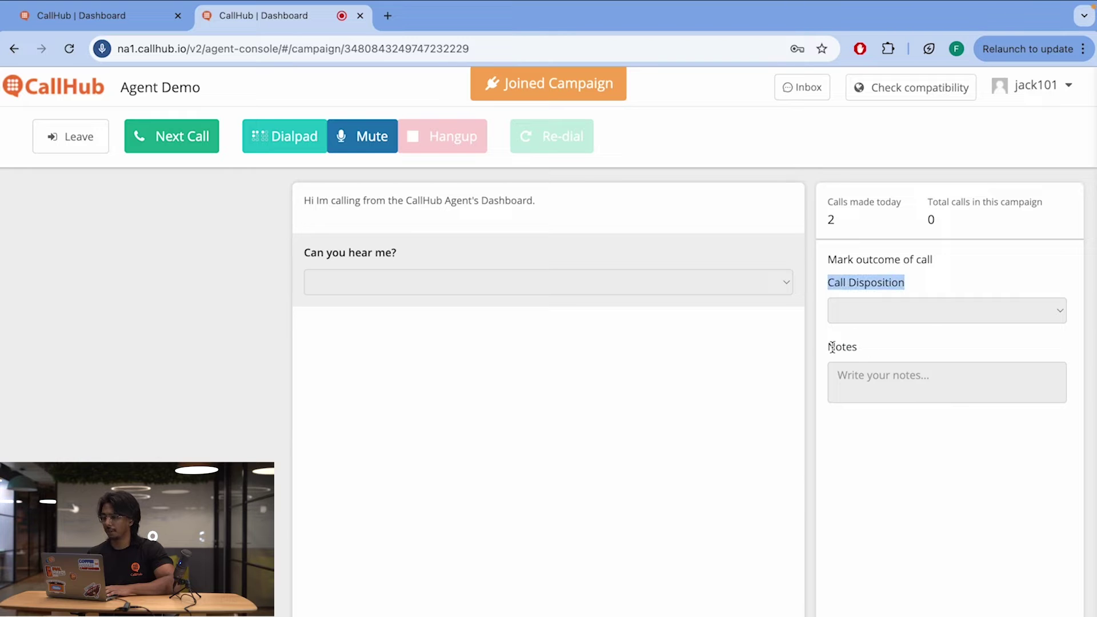
pyautogui.moveTo(828, 346); pyautogui.dragTo(865, 353)
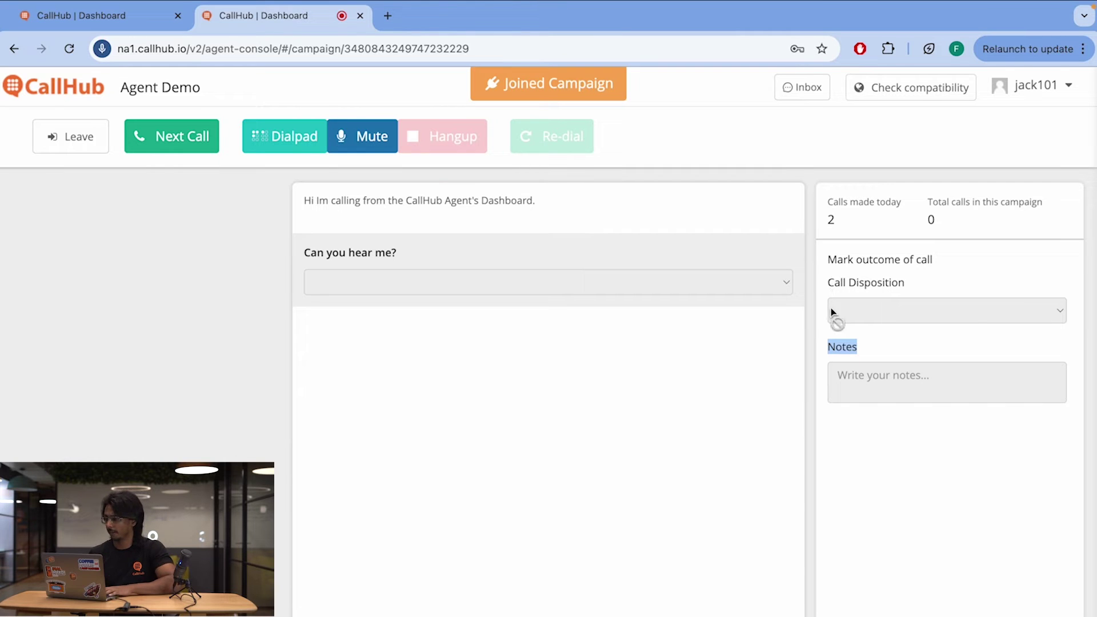
pyautogui.click(849, 347)
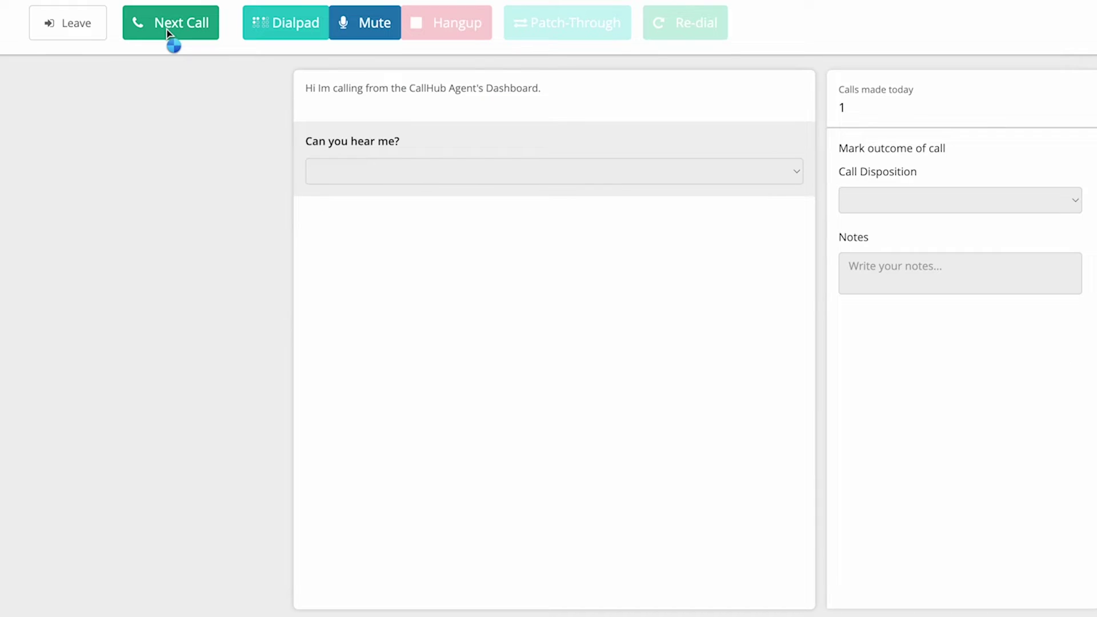
# Dial the next campaign contact and review its Profile tab.
pyautogui.click(169, 24)
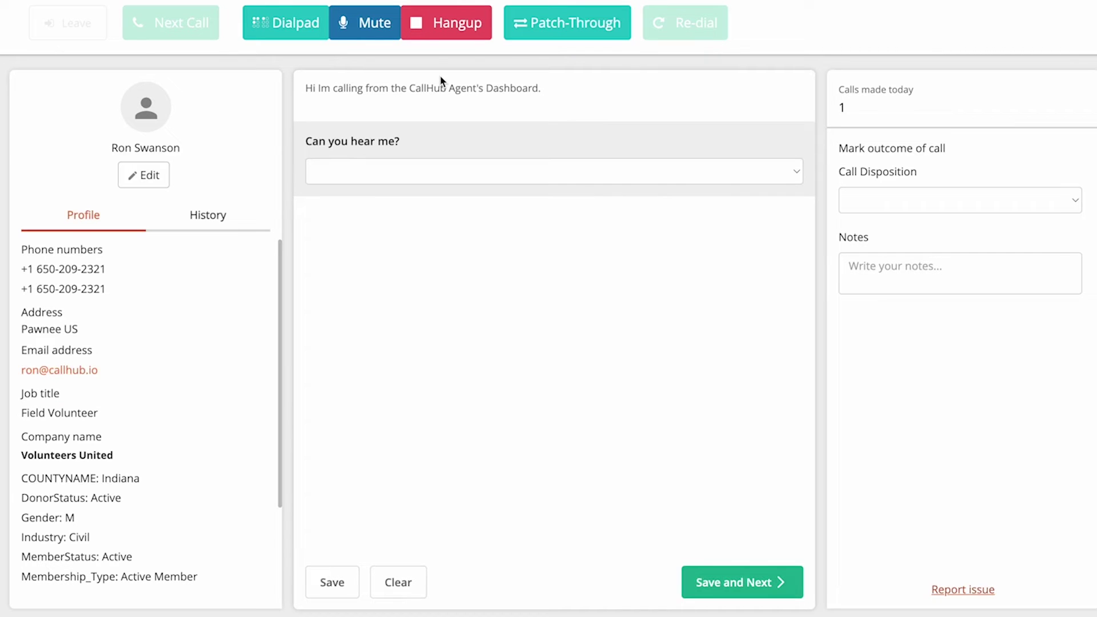
pyautogui.scroll(-2, 208, 309)
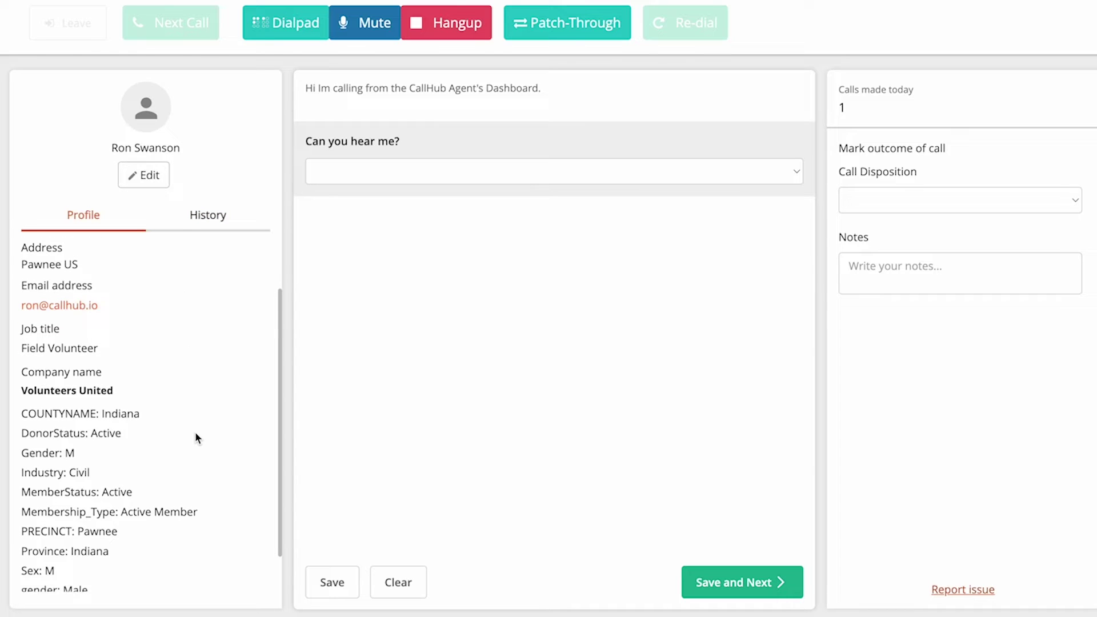
pyautogui.scroll(-1, 196, 437)
pyautogui.scroll(3, 208, 424)
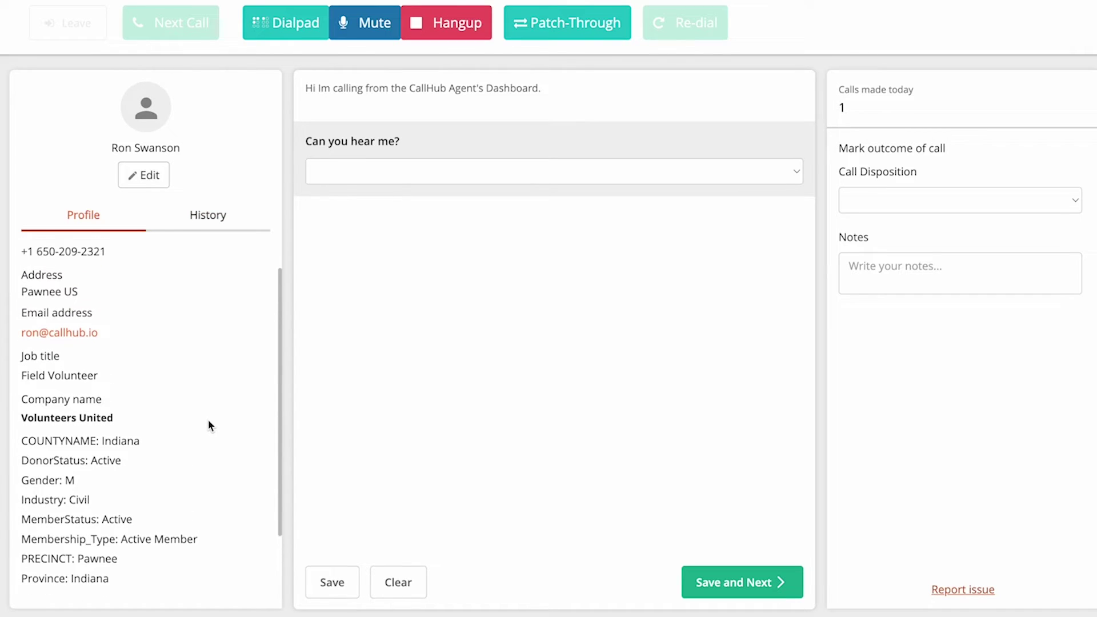
pyautogui.scroll(-2, 208, 424)
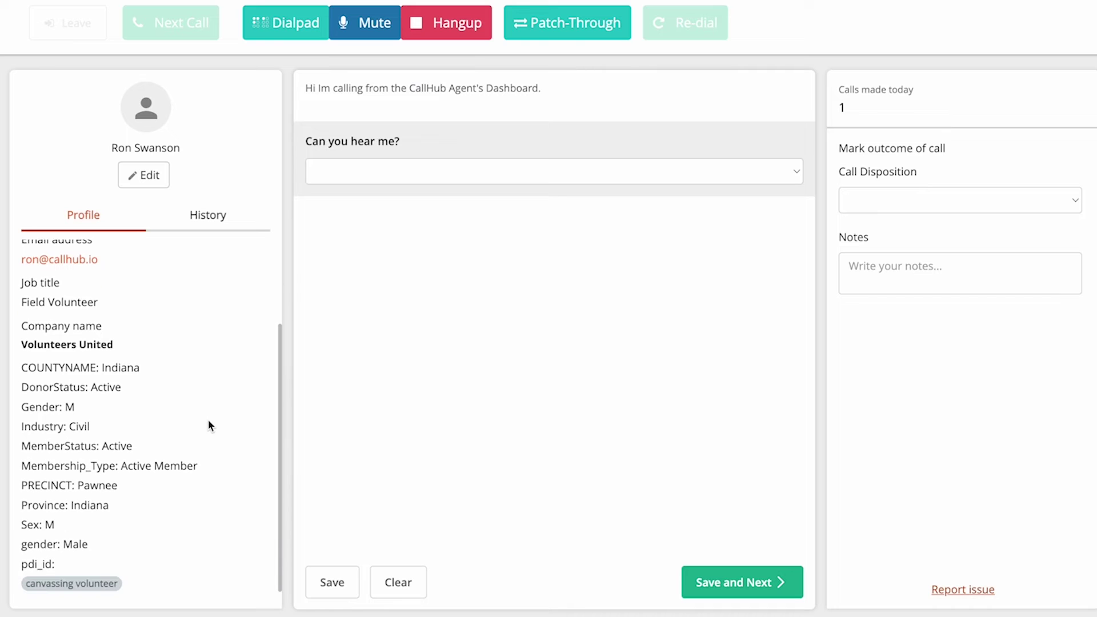
# Switch the contact profile to edit mode and start filling in the empty Ward field.
pyautogui.click(150, 179)
pyautogui.scroll(-5, 160, 365)
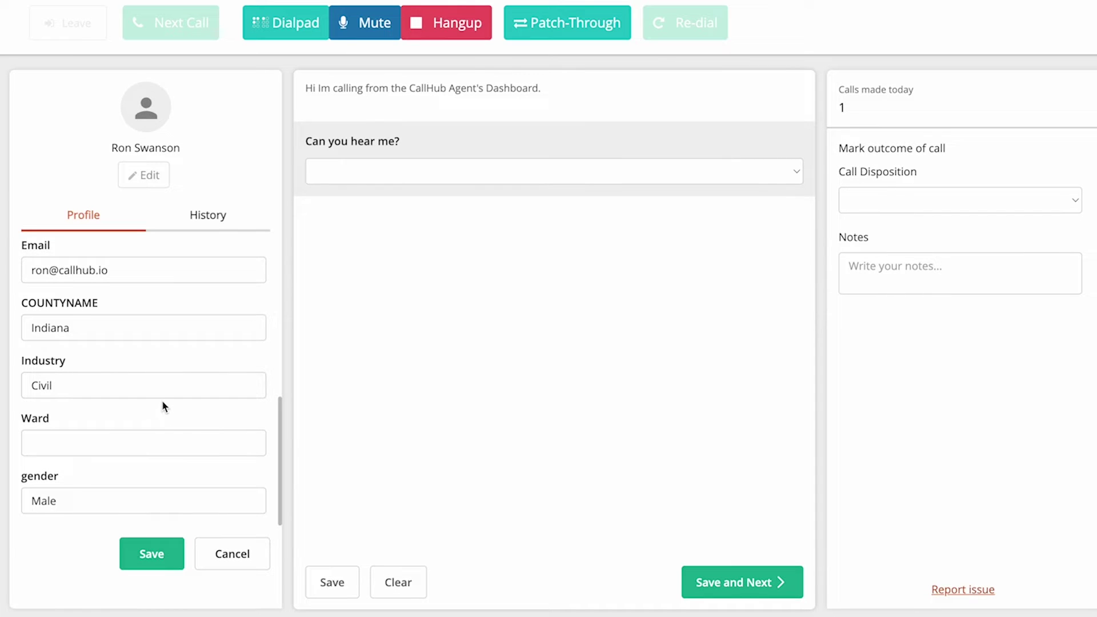
pyautogui.click(133, 446)
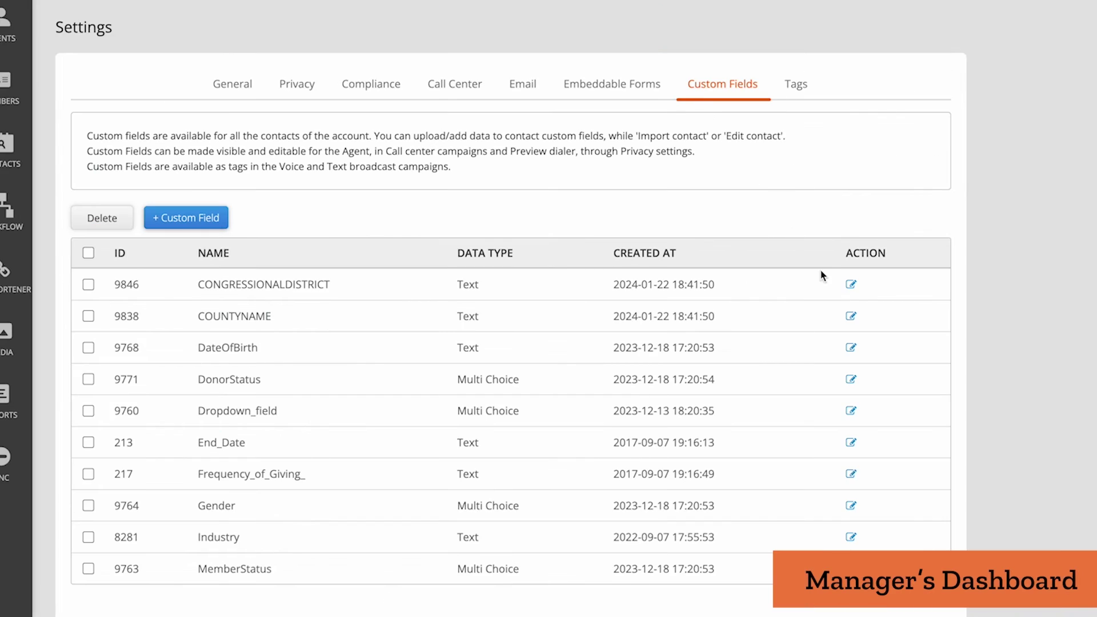
# In Custom Fields, enable showing MemberStatus and PRECINCT on the contact detail page.
pyautogui.scroll(-1, 820, 275)
pyautogui.scroll(-7, 821, 276)
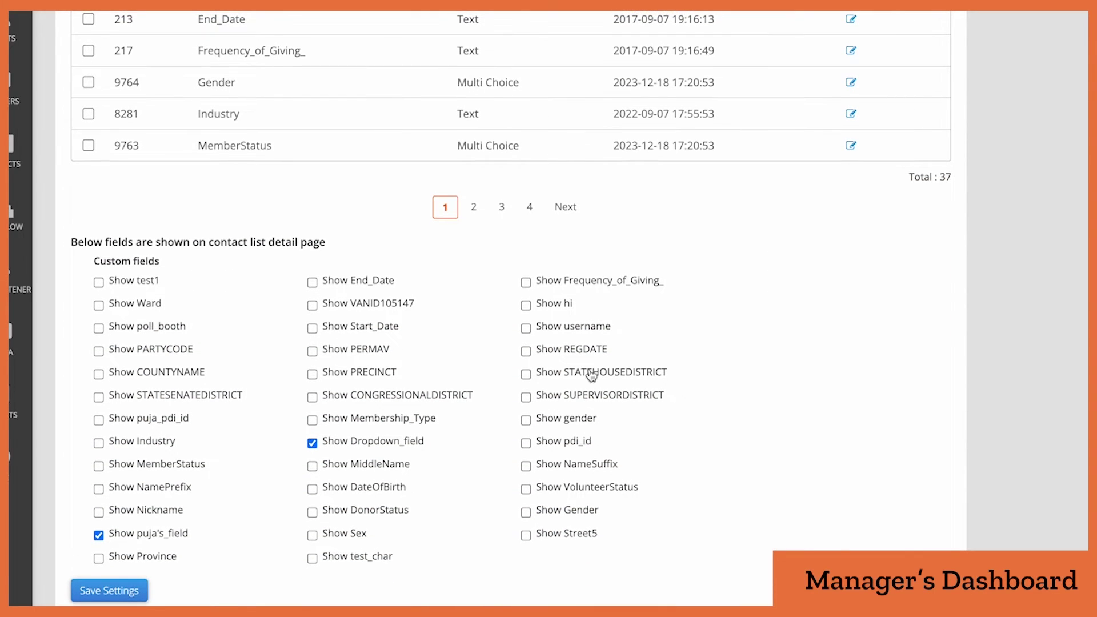
pyautogui.click(98, 465)
pyautogui.click(312, 375)
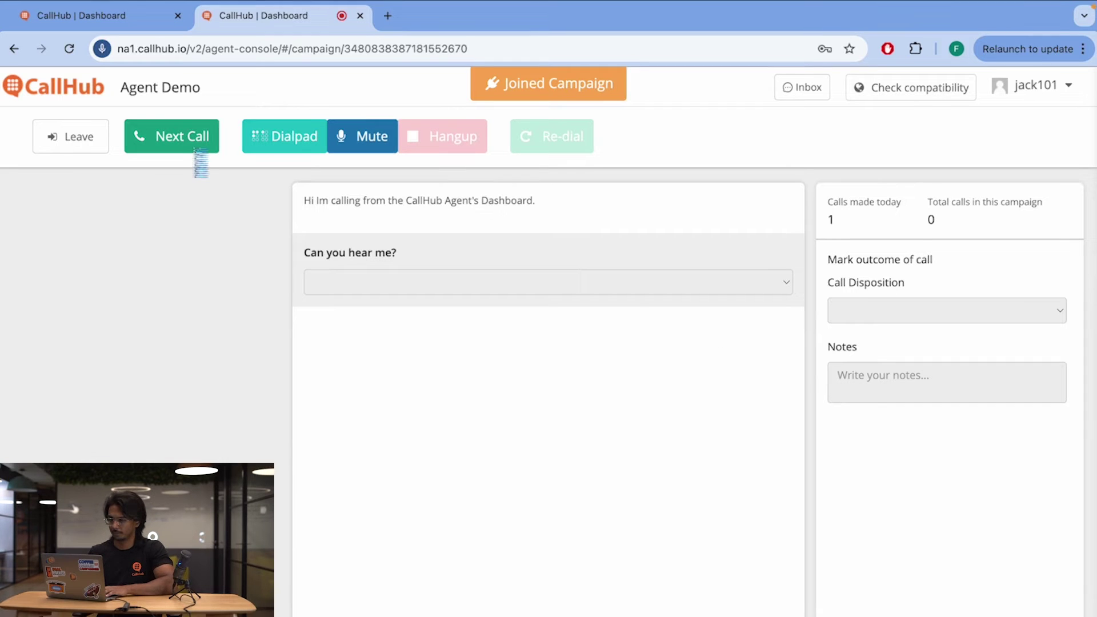
# Call the next contact, answer Yes to 'Can you hear me?', and hang up.
pyautogui.click(198, 149)
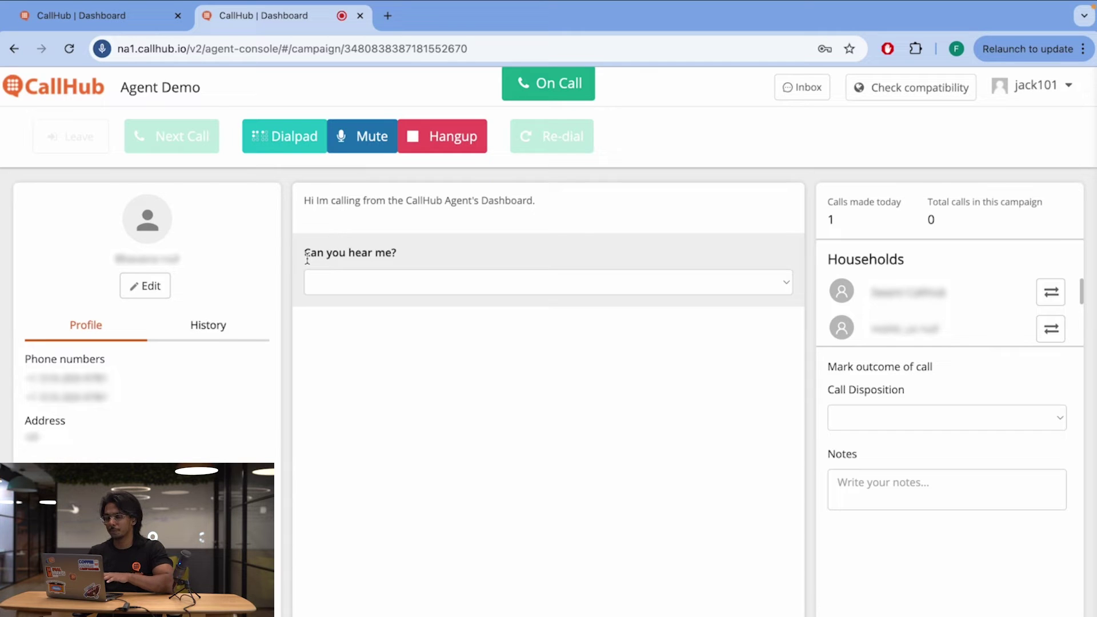
pyautogui.moveTo(307, 257); pyautogui.dragTo(412, 258)
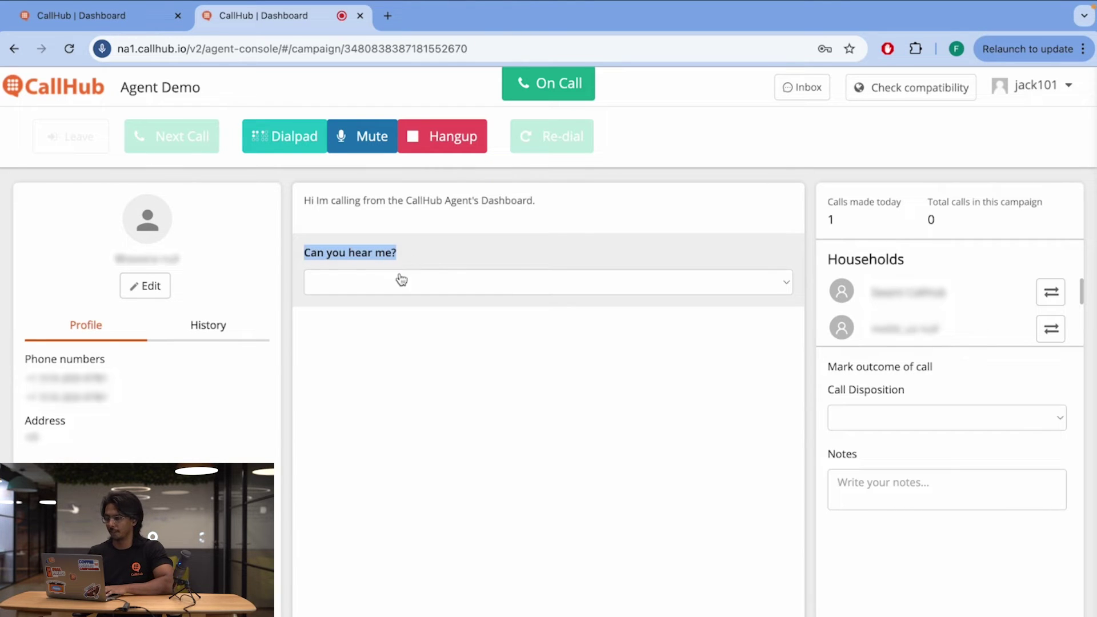
pyautogui.click(402, 280)
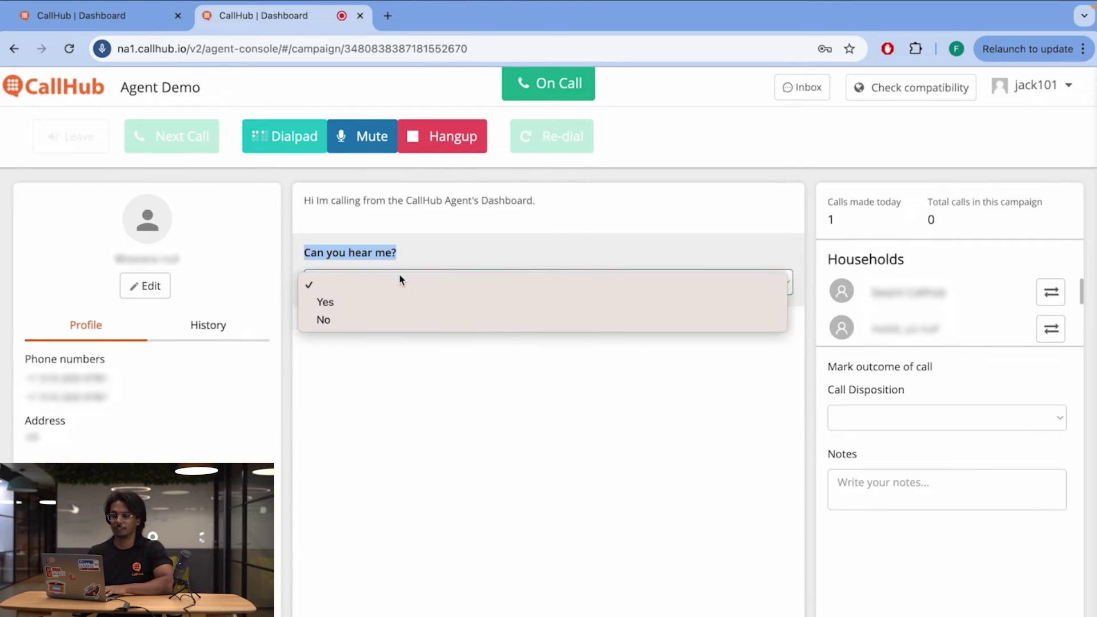
pyautogui.click(382, 298)
pyautogui.click(396, 315)
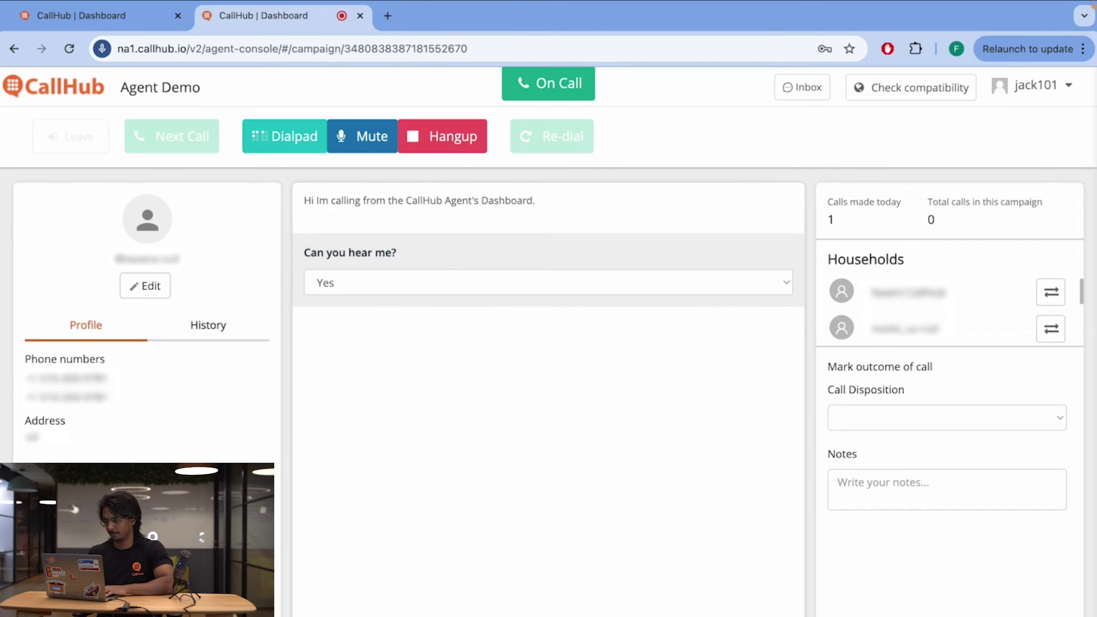
pyautogui.click(442, 140)
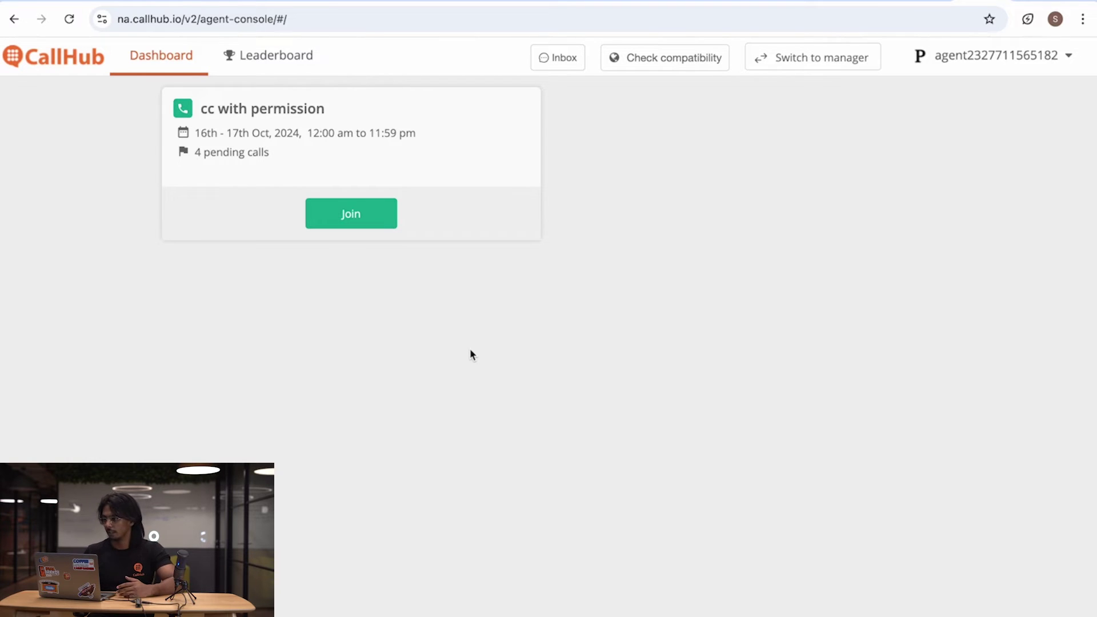
# View the agent's Inbox messages.
pyautogui.click(558, 69)
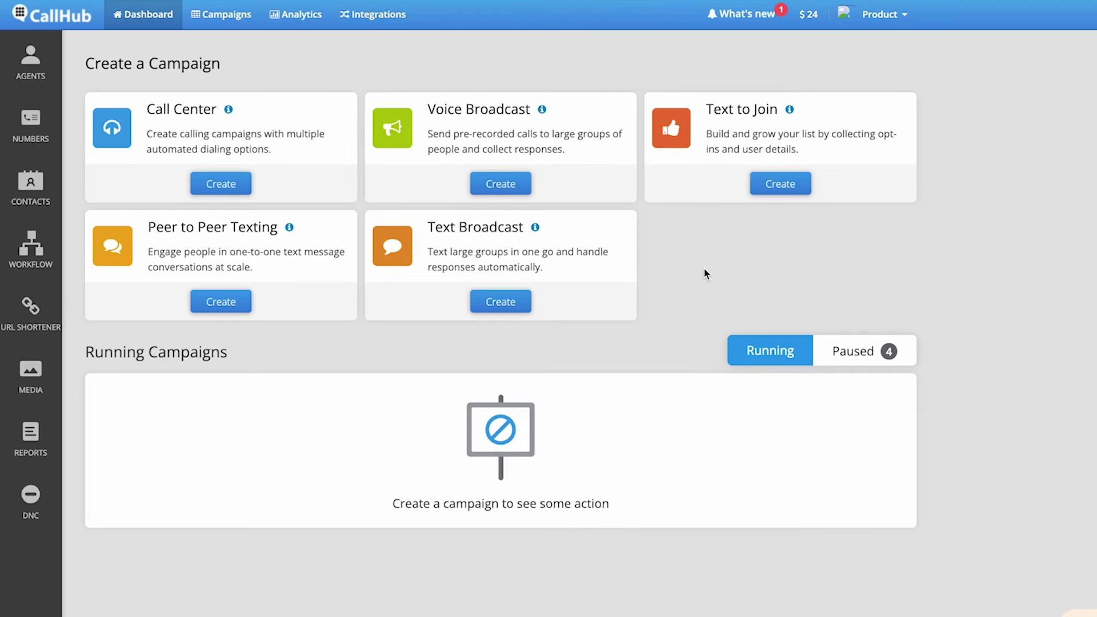
# In Call Center settings, add a patch-through number for the mayor with a pasted phone number.
pyautogui.click(900, 25)
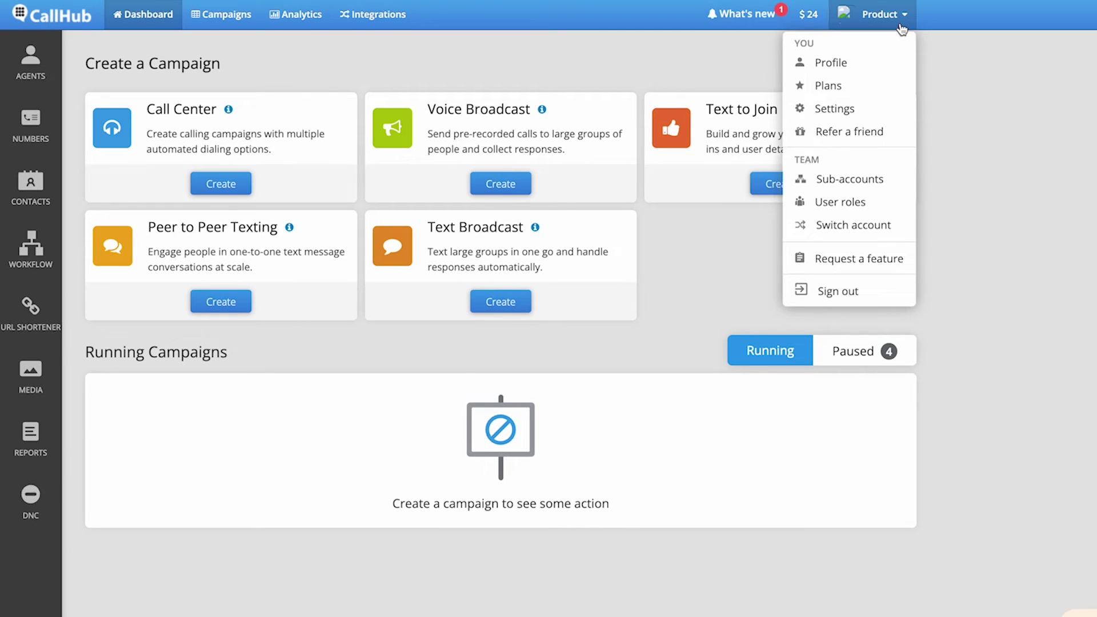
pyautogui.click(880, 109)
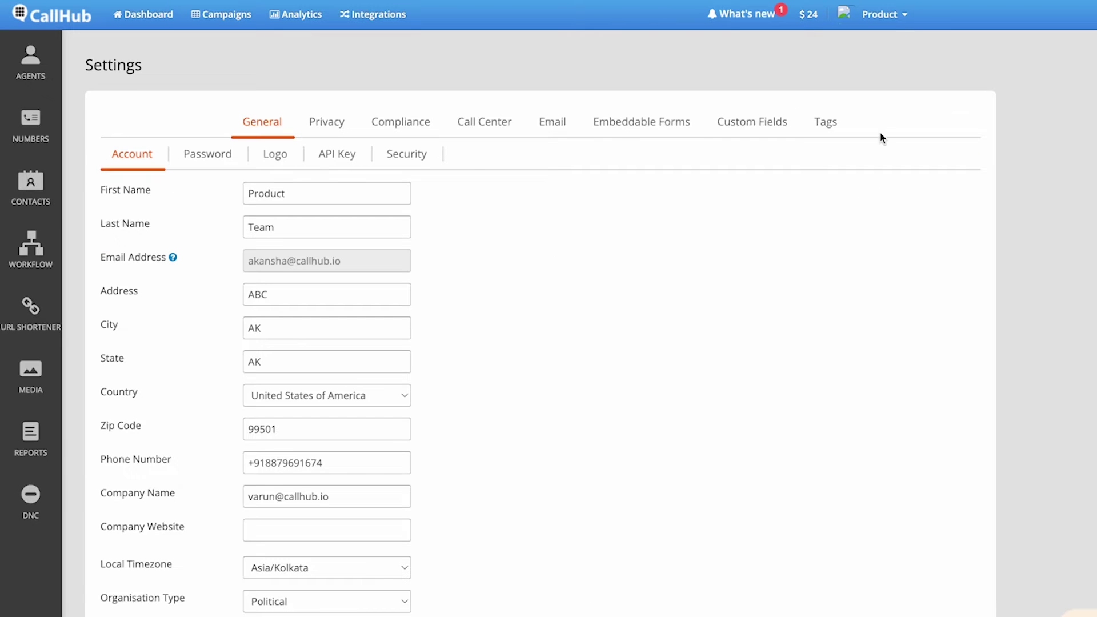
pyautogui.click(475, 138)
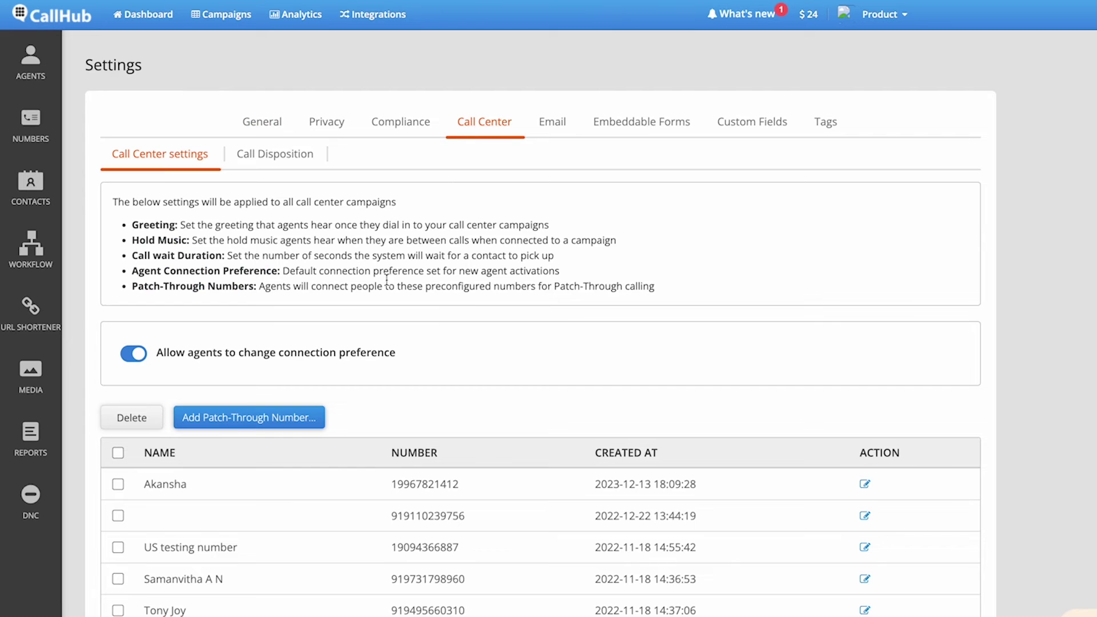
pyautogui.click(304, 418)
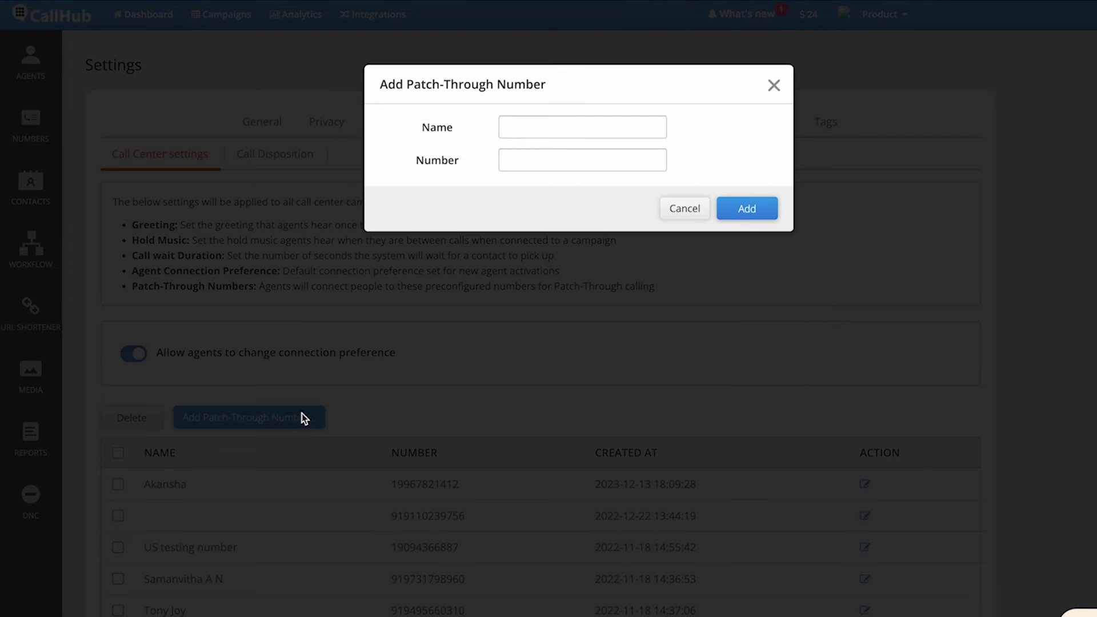
pyautogui.click(567, 135)
pyautogui.write('Mayor')
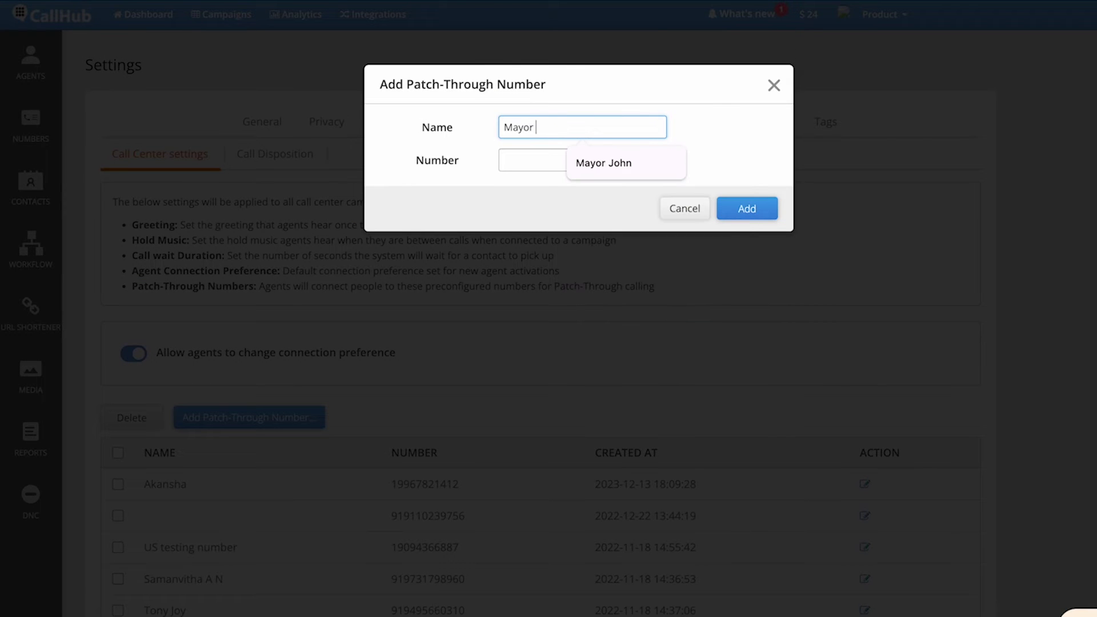
pyautogui.write(' John')
pyautogui.click(563, 152)
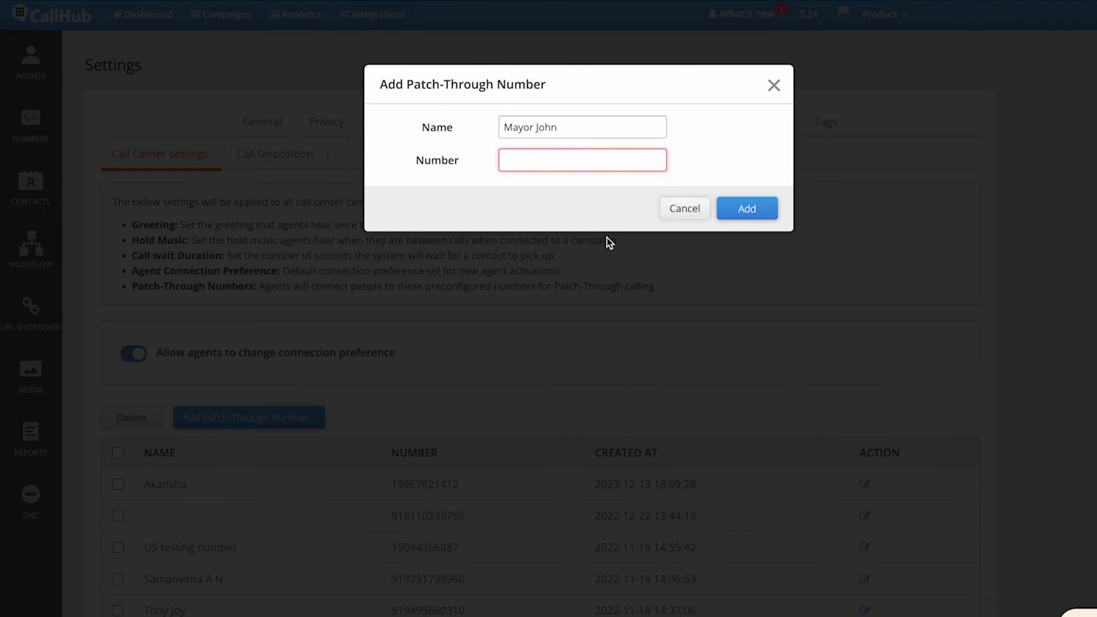
pyautogui.hotkey('ctrl', 'v')
pyautogui.click(761, 214)
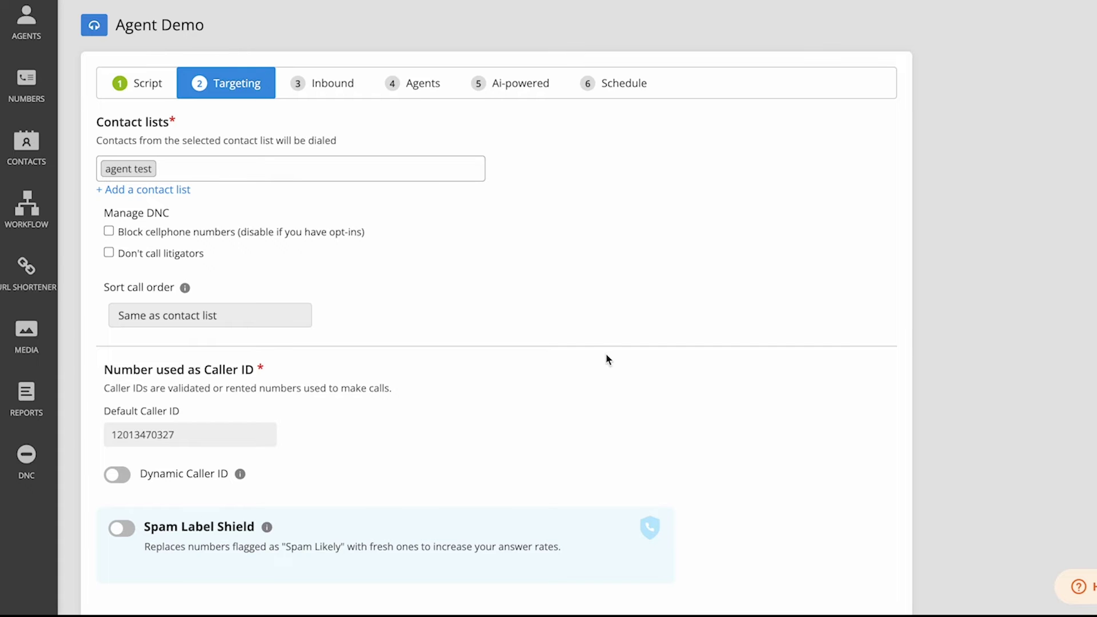
# Enable patch-through calling for Agent Demo, limited to the mayor's number, and continue to Inbound.
pyautogui.scroll(-8, 607, 359)
pyautogui.click(120, 494)
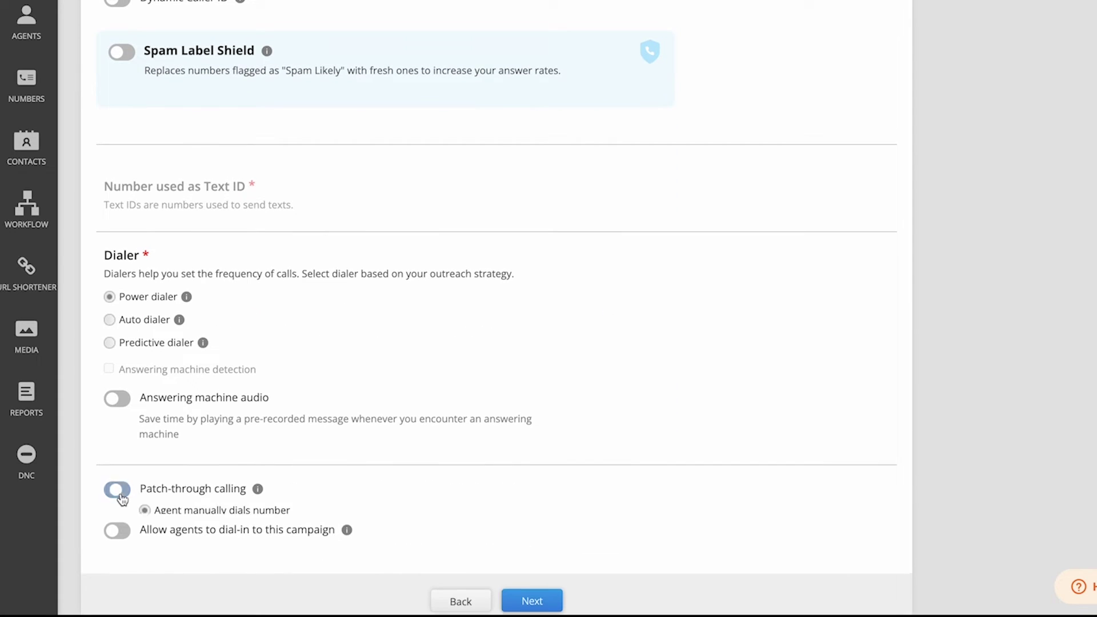
pyautogui.click(147, 538)
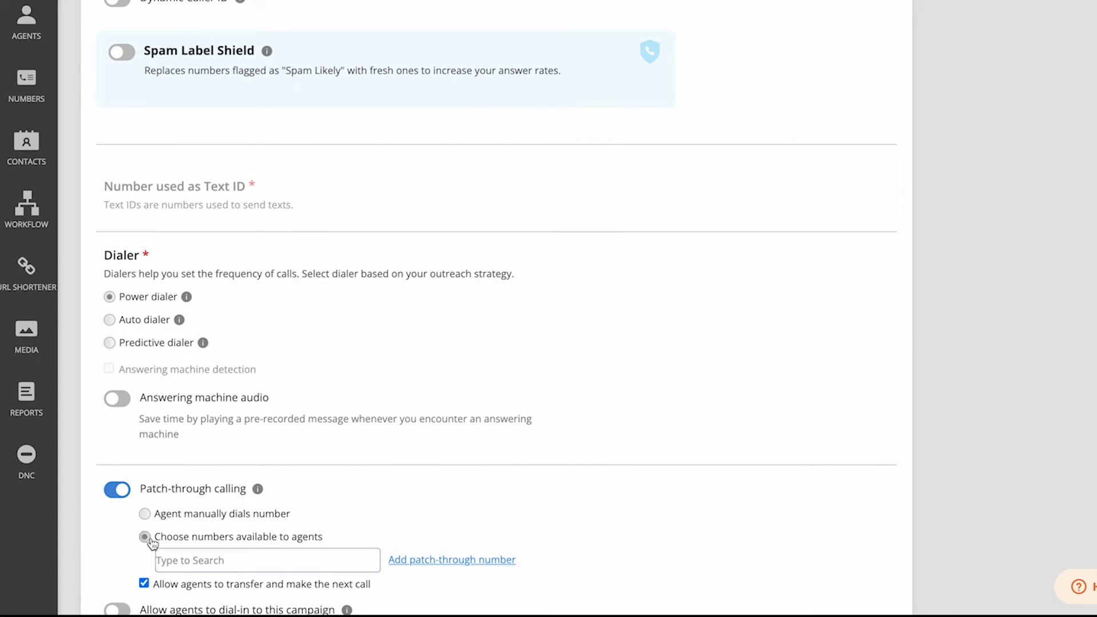
pyautogui.click(236, 563)
pyautogui.write('Ma')
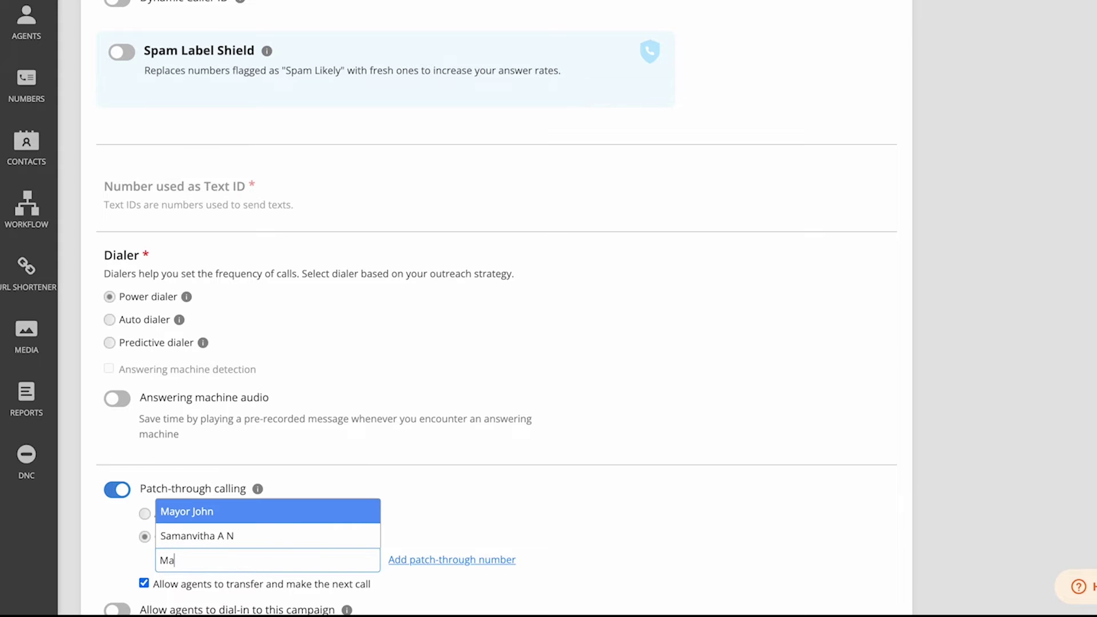
pyautogui.press('Return')
pyautogui.scroll(-3, 573, 380)
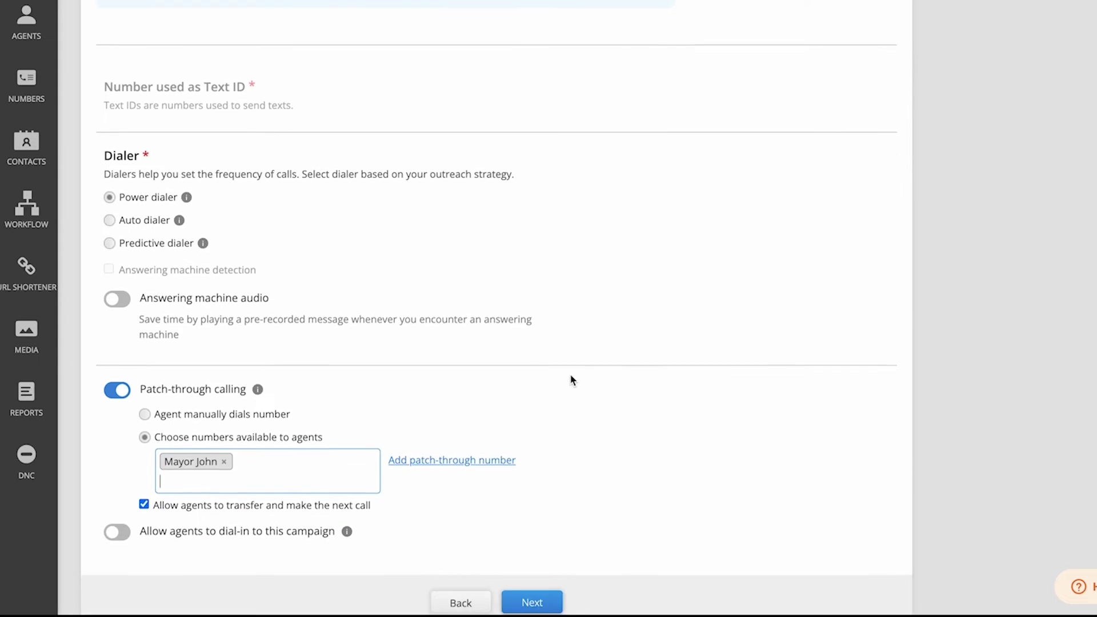
pyautogui.click(545, 596)
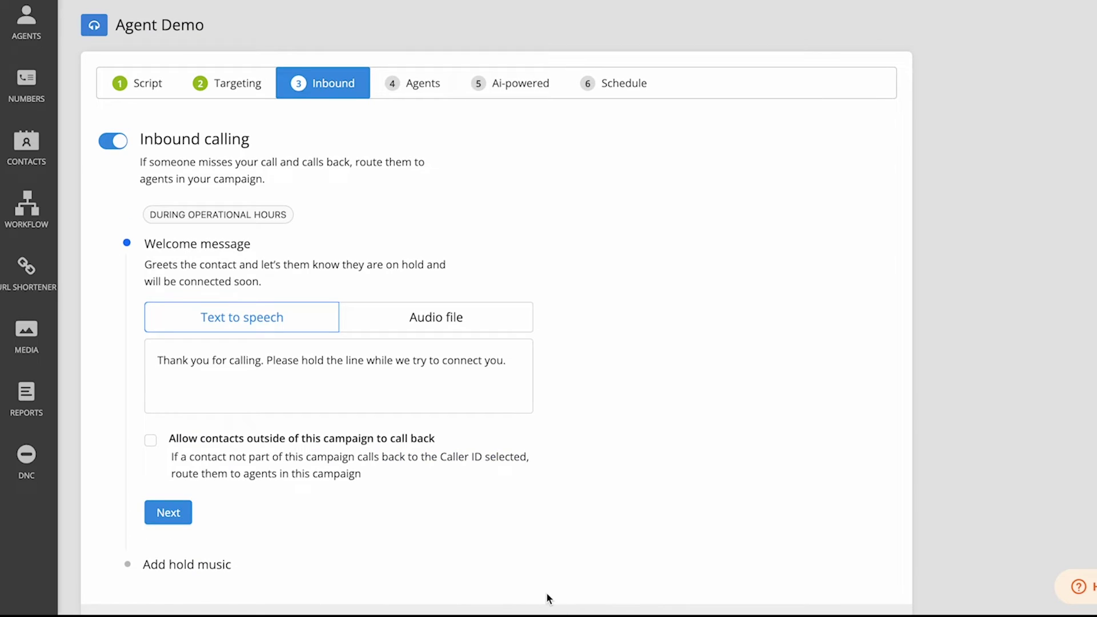
pyautogui.scroll(-1, 338, 516)
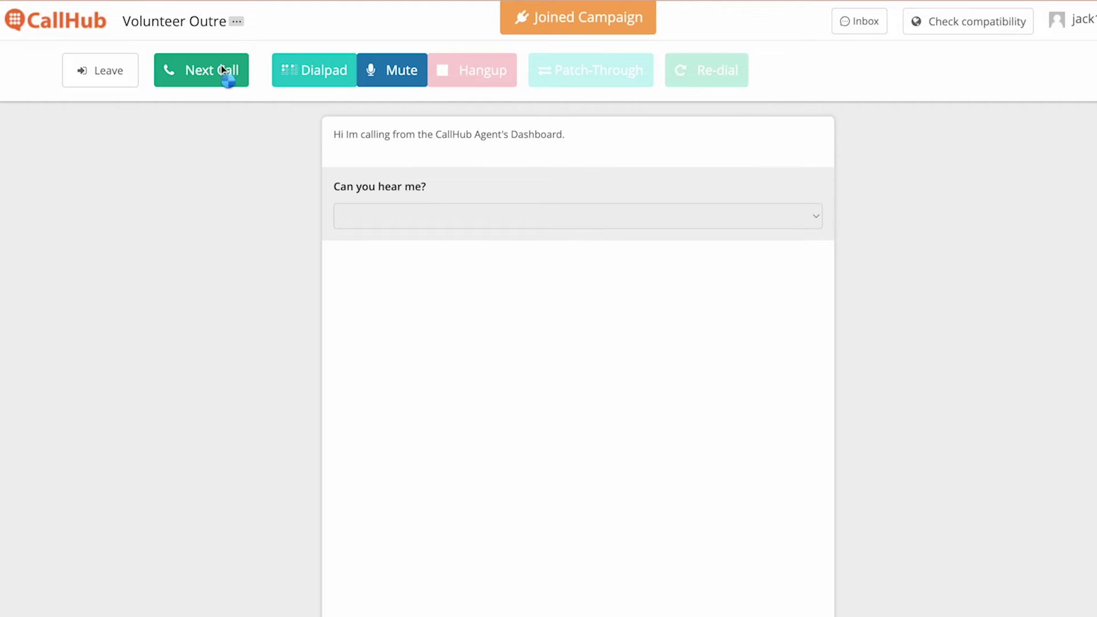
# Dial the next campaign contact, then patch the live call through to the mayor's number.
pyautogui.click(222, 66)
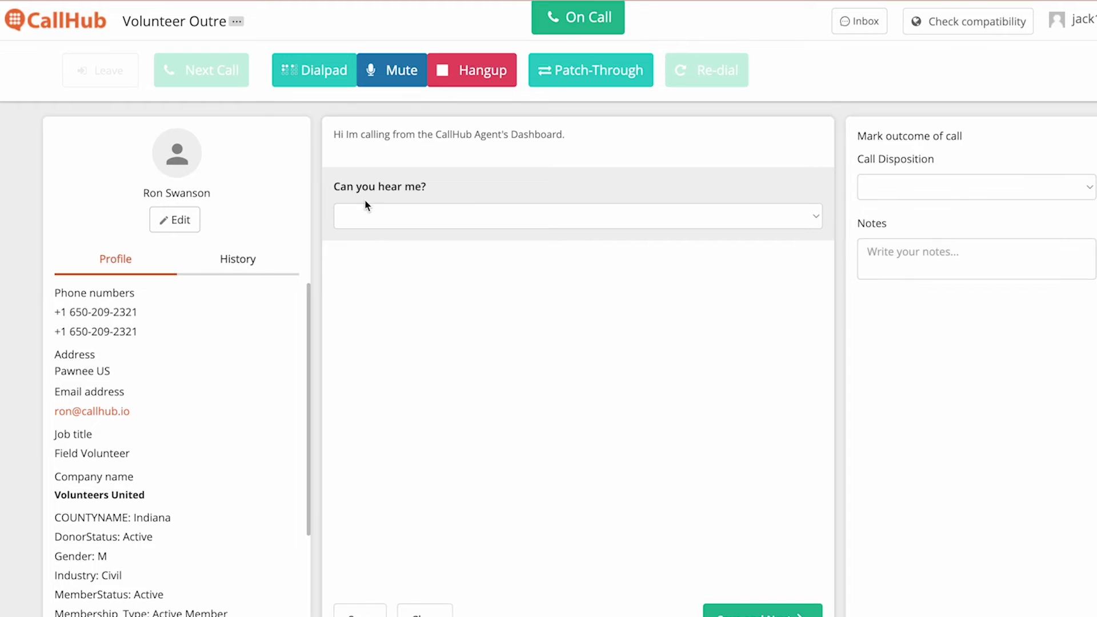
pyautogui.click(553, 85)
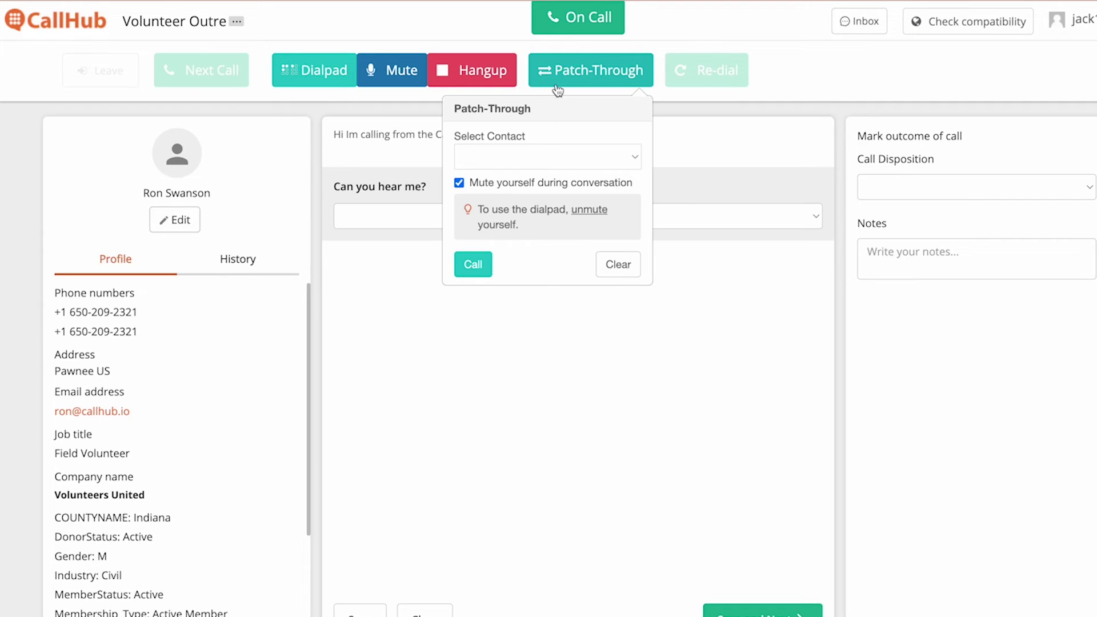
pyautogui.click(521, 157)
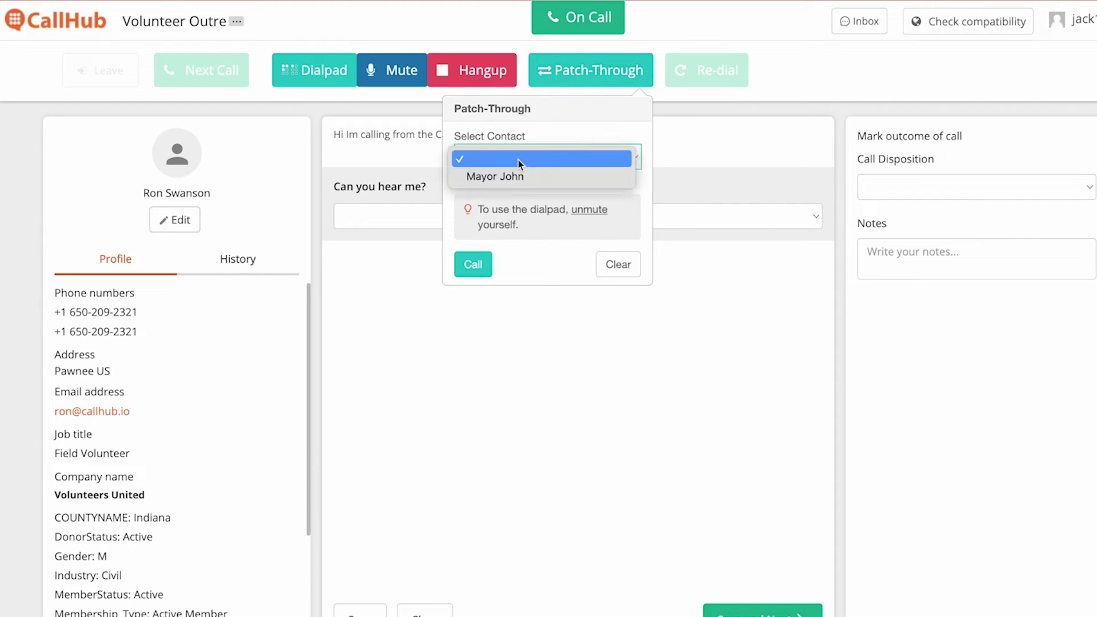
pyautogui.click(543, 176)
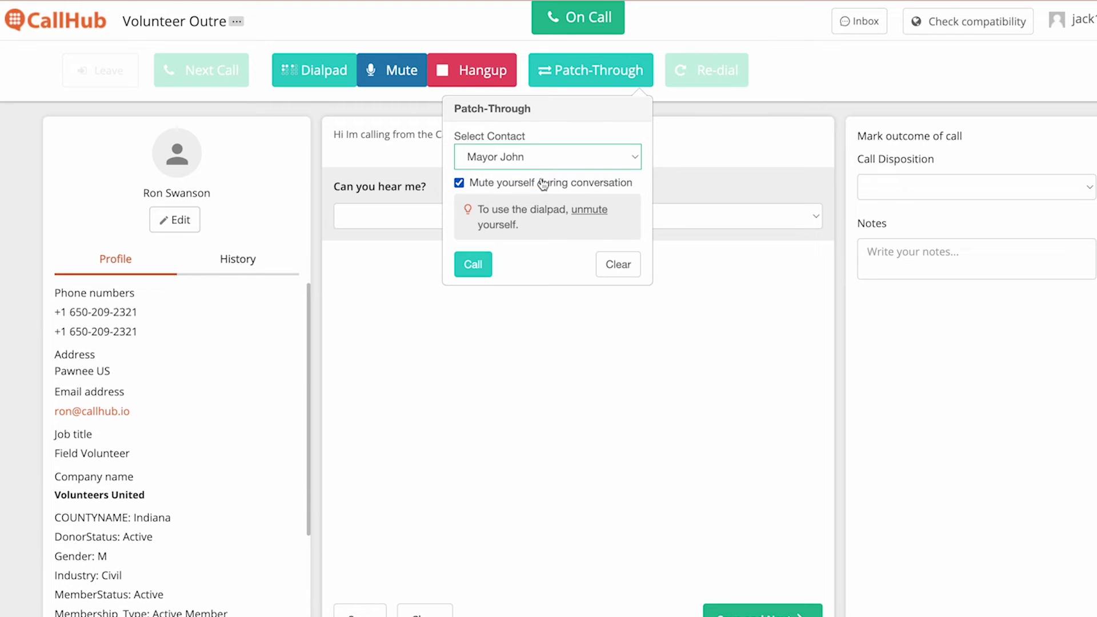
pyautogui.click(483, 278)
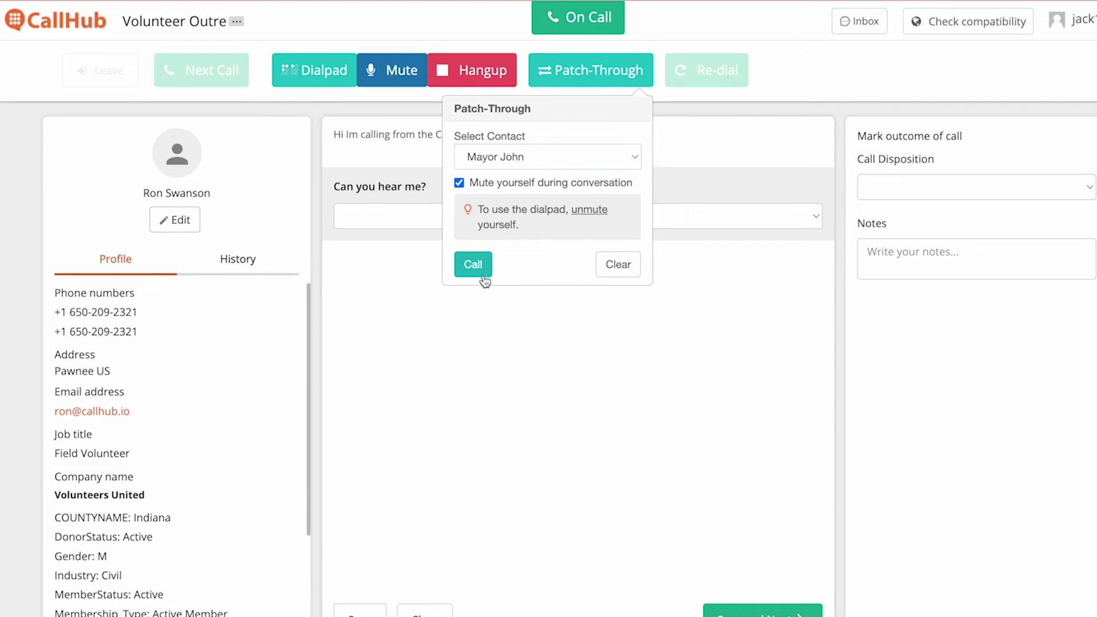
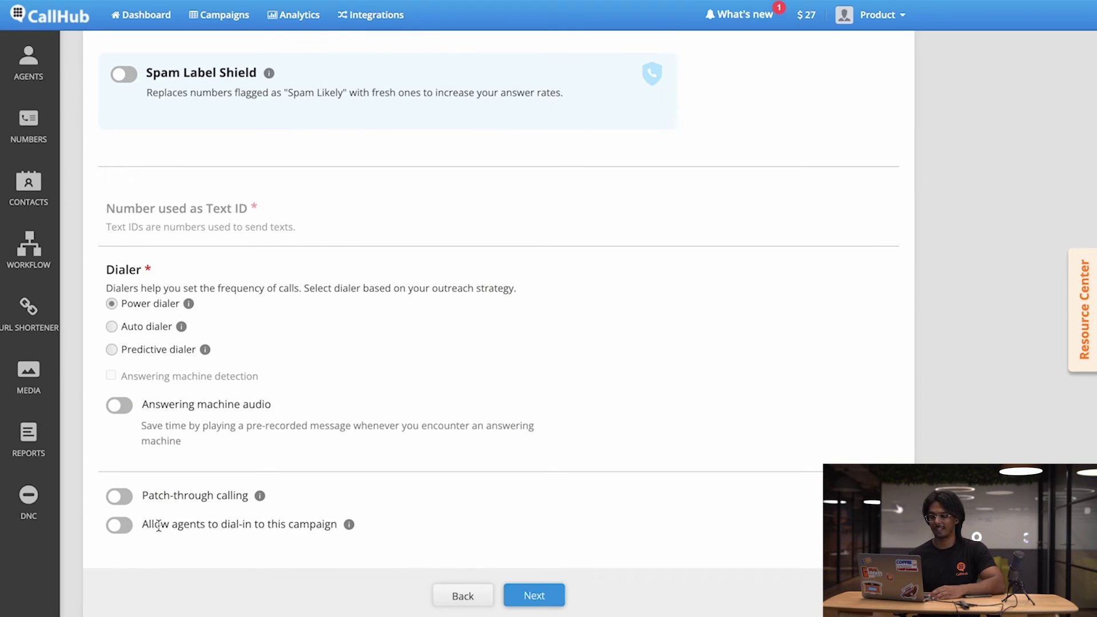
# Allow agents to dial in to Agent Demo using the account's existing number.
pyautogui.click(128, 526)
pyautogui.scroll(-1, 127, 530)
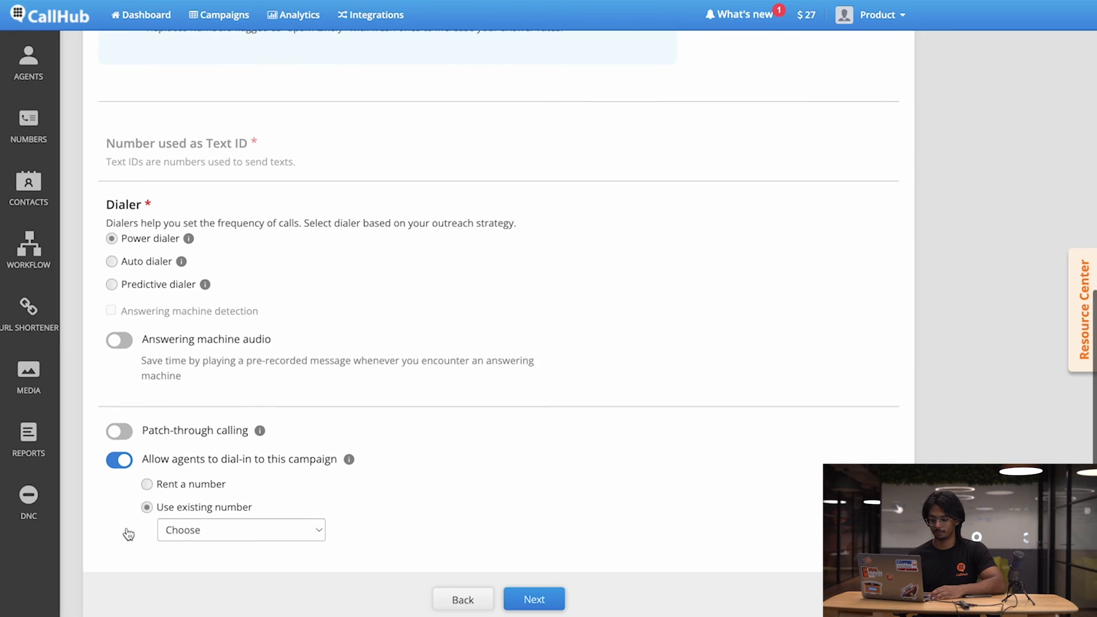
pyautogui.click(184, 526)
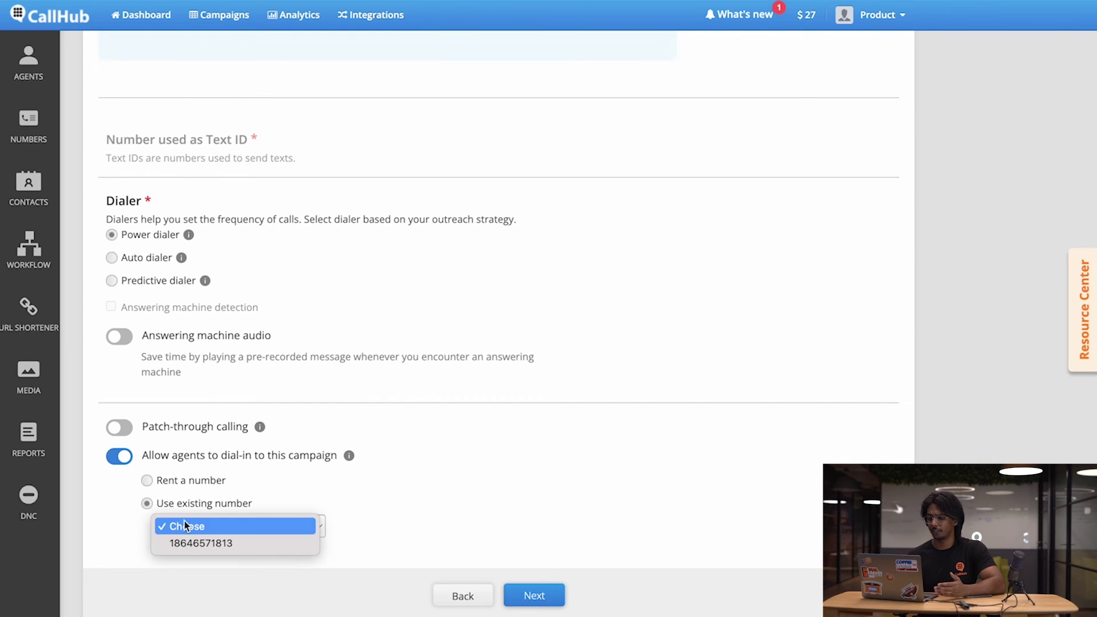
pyautogui.click(165, 540)
pyautogui.click(526, 589)
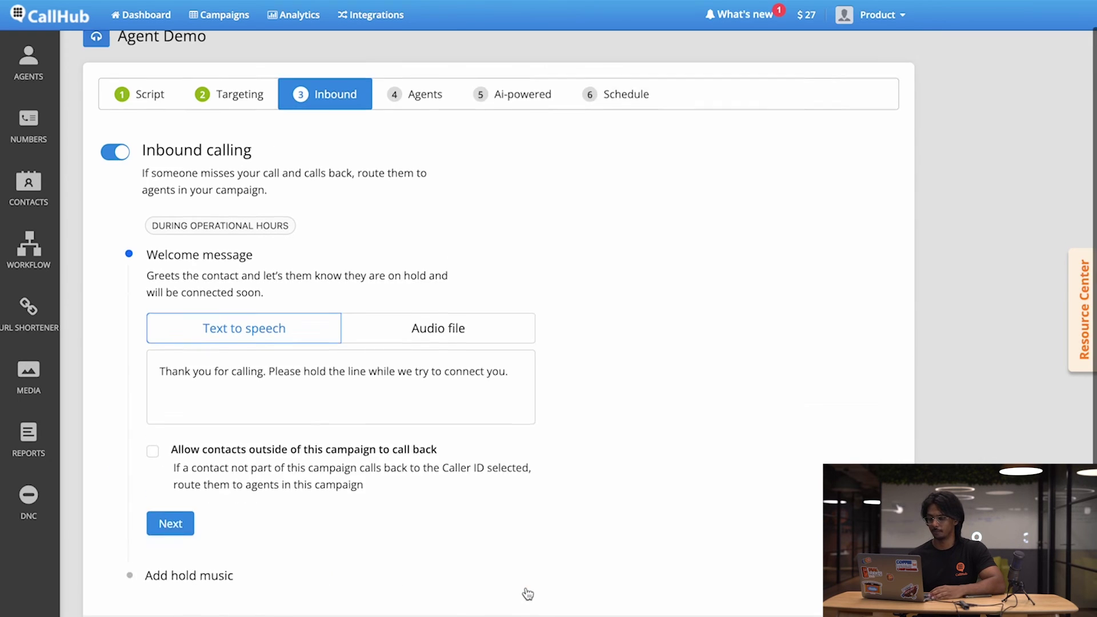
# Step past the hold music, agents, AI and scheduling sections, finish, then start Agent Demo.
pyautogui.click(170, 476)
pyautogui.scroll(-5, 167, 497)
pyautogui.click(168, 527)
pyautogui.click(562, 413)
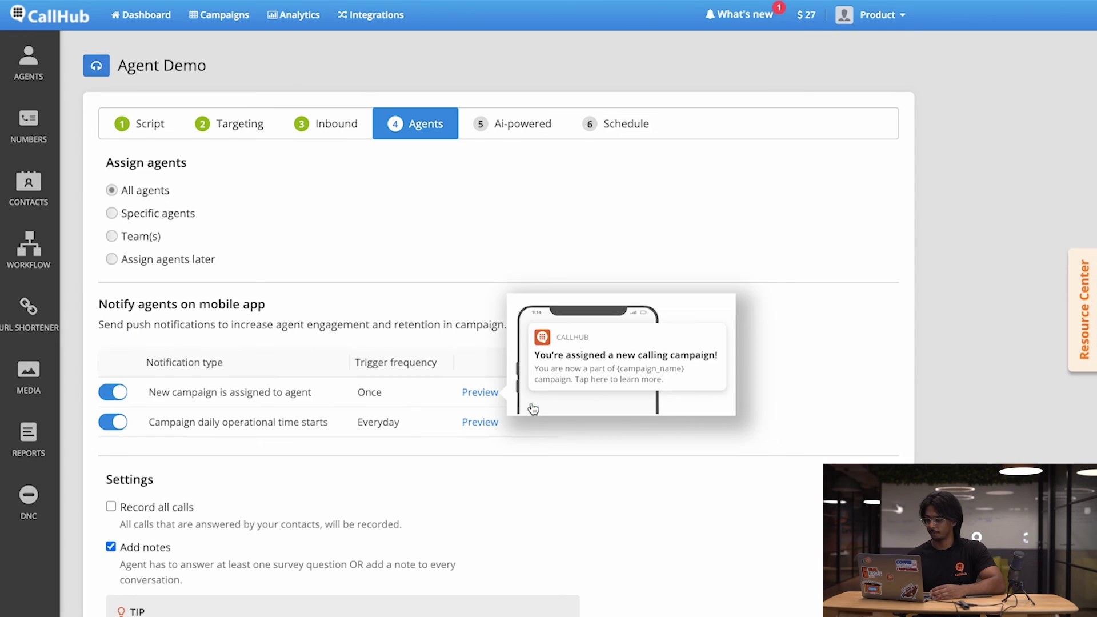
pyautogui.scroll(-4, 544, 507)
pyautogui.click(526, 594)
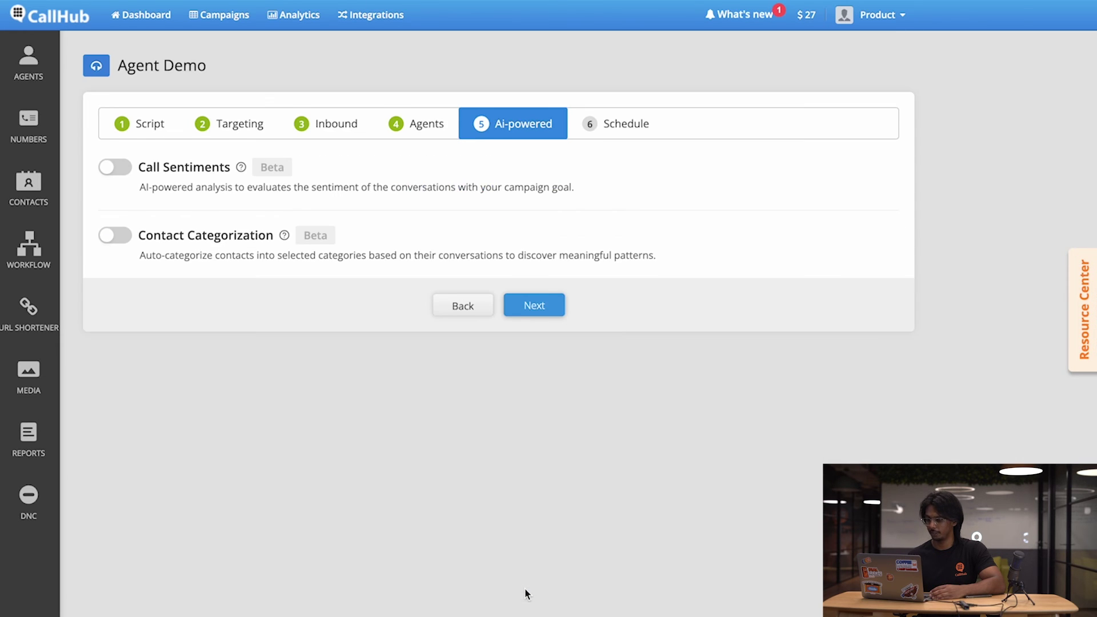
pyautogui.click(540, 307)
pyautogui.click(540, 496)
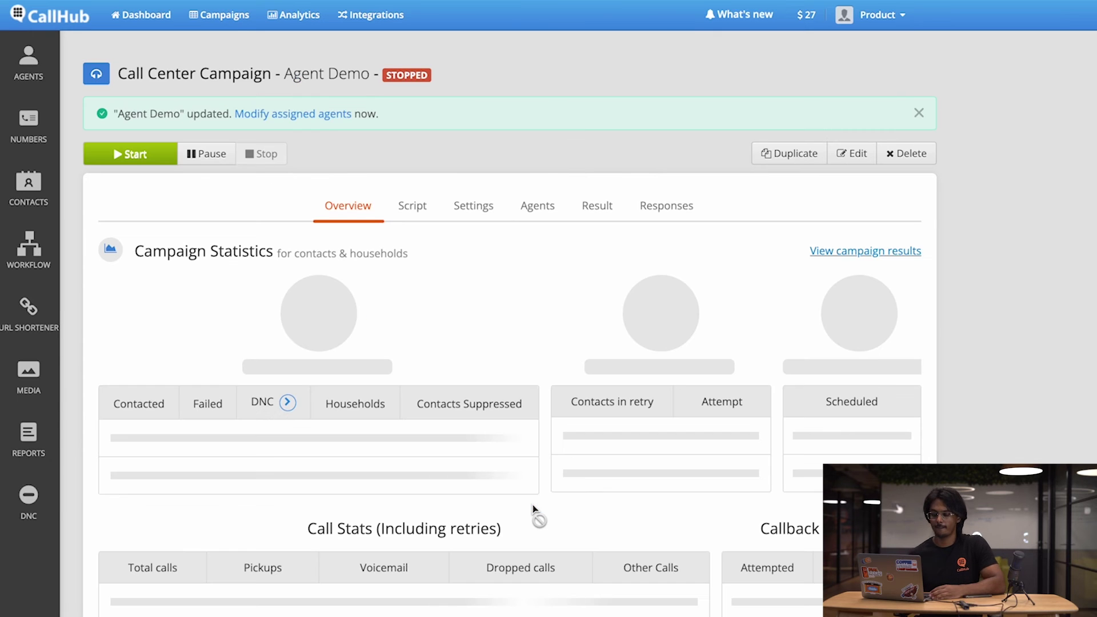
pyautogui.click(150, 157)
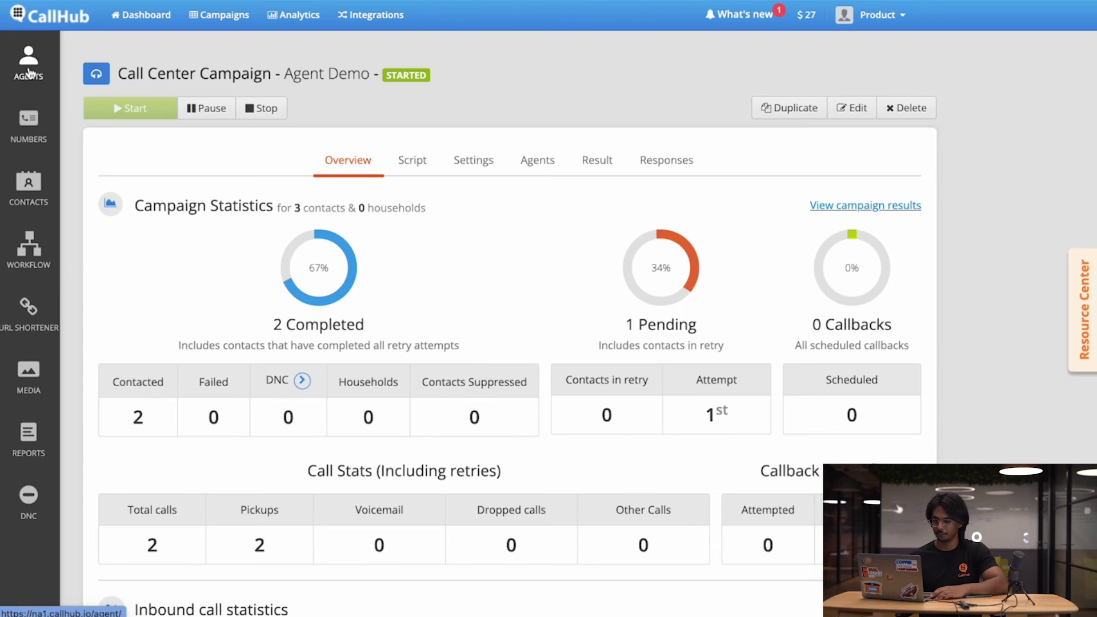
# Search Agents for the demo agent's username and set its connection preference to Dial-in + App.
pyautogui.click(29, 72)
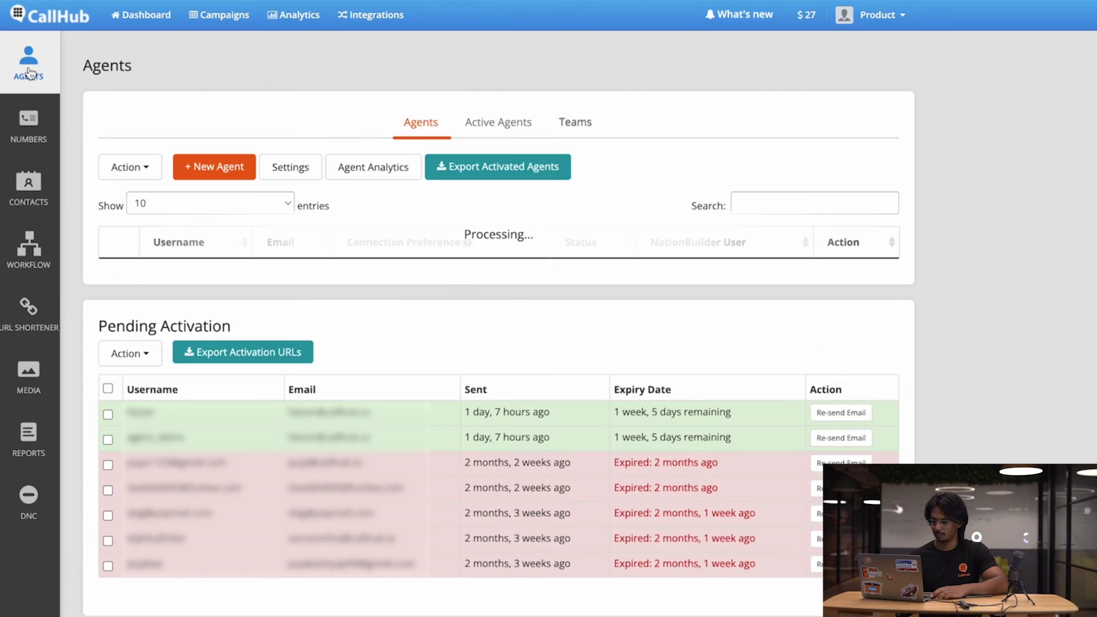
pyautogui.scroll(-1, 204, 201)
pyautogui.click(742, 177)
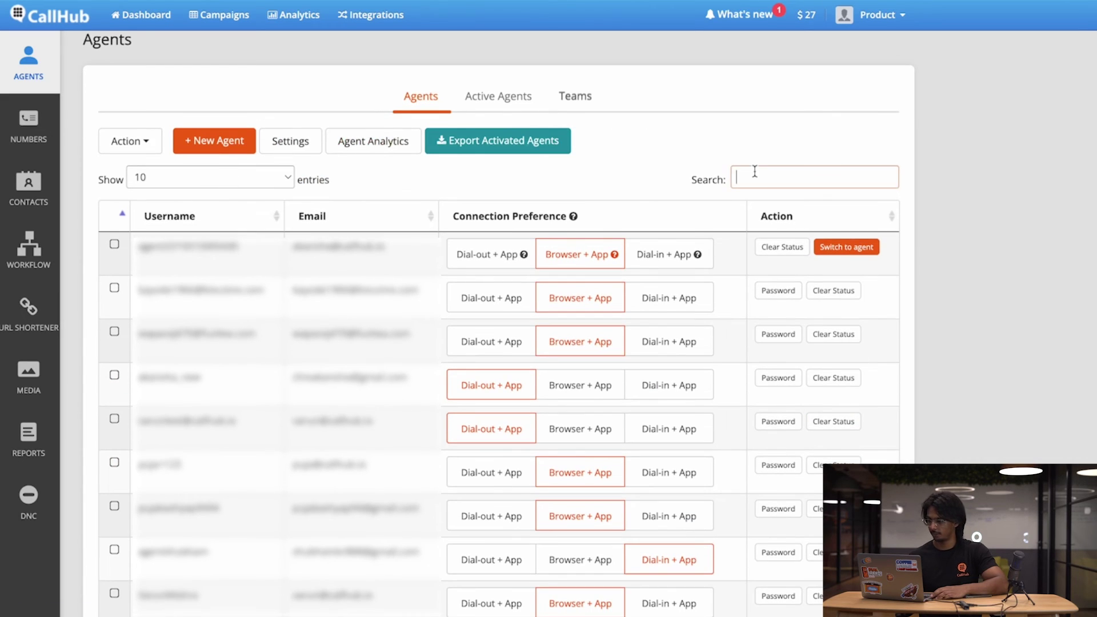
pyautogui.write('jack101')
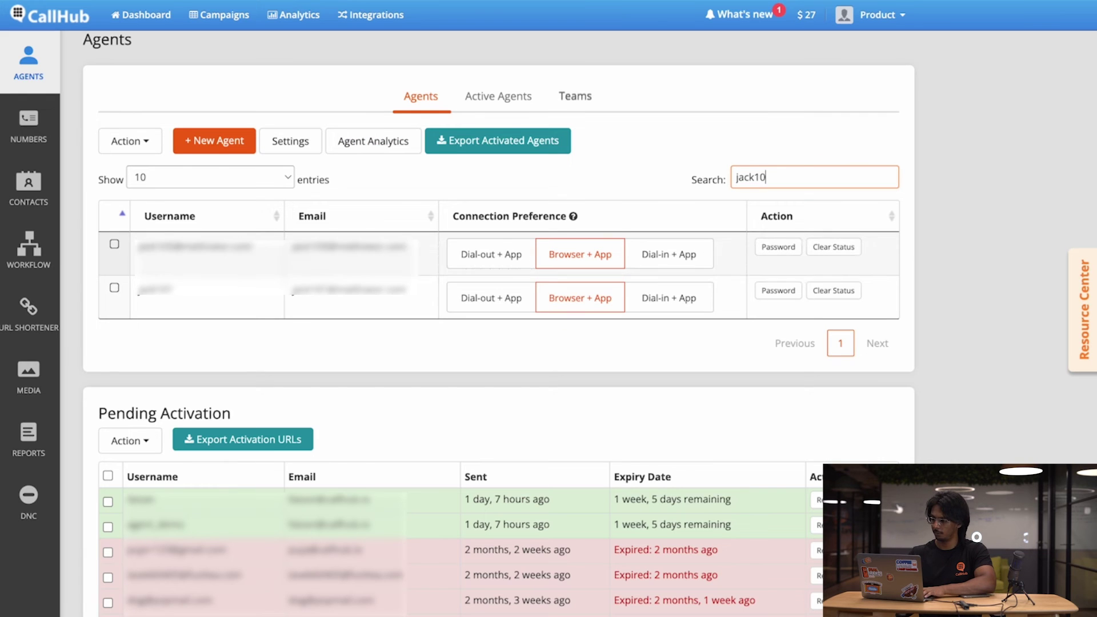
pyautogui.click(505, 254)
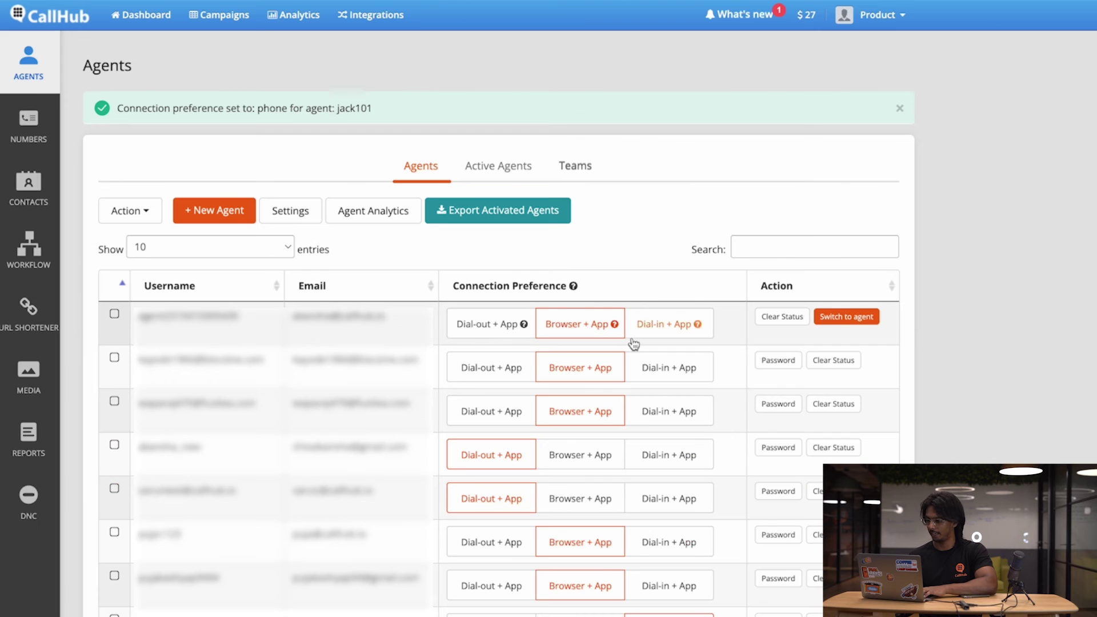
# Search the agent list again for the demo agent, then sign out of the account.
pyautogui.click(732, 246)
pyautogui.write('jack')
pyautogui.scroll(-7, 544, 348)
pyautogui.scroll(4, 544, 349)
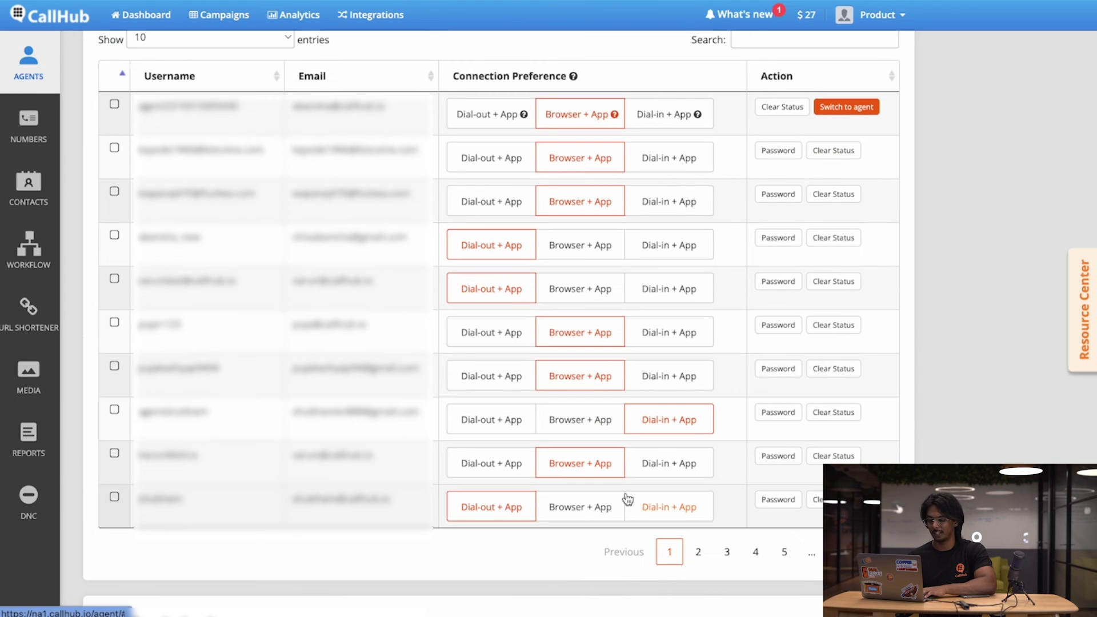
pyautogui.scroll(2, 624, 499)
pyautogui.click(813, 142)
pyautogui.write('jack101')
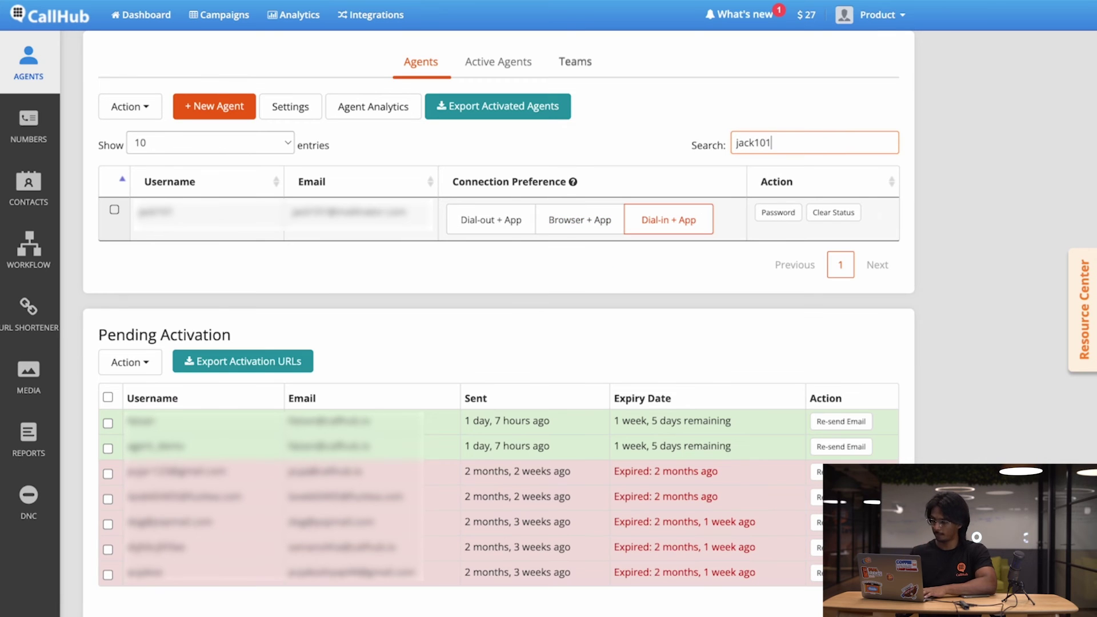
pyautogui.scroll(-1, 854, 188)
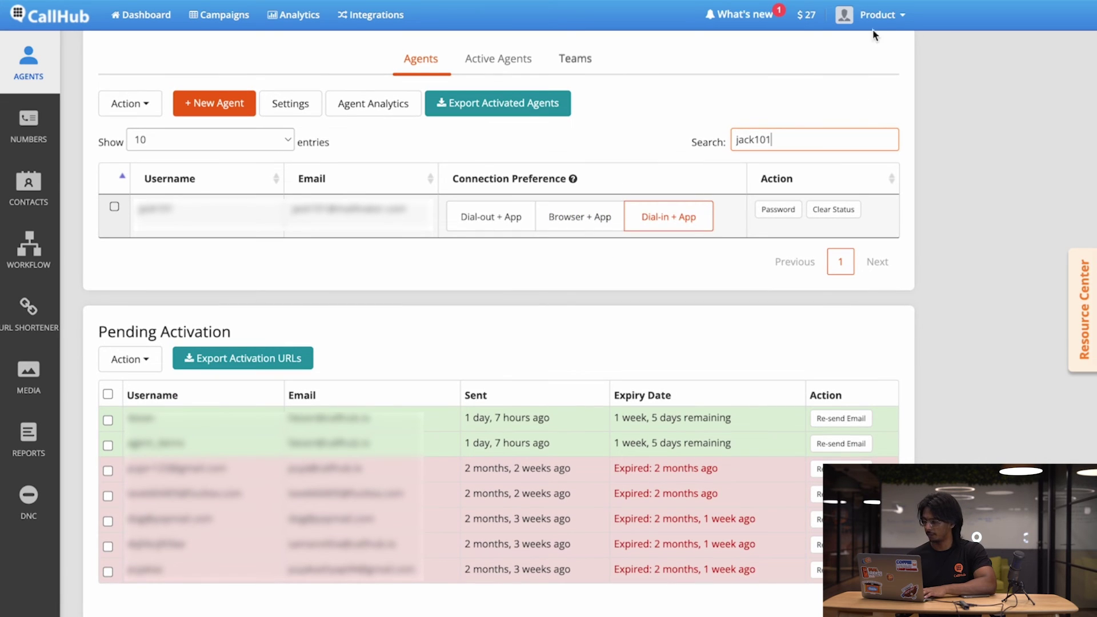
pyautogui.moveTo(878, 33)
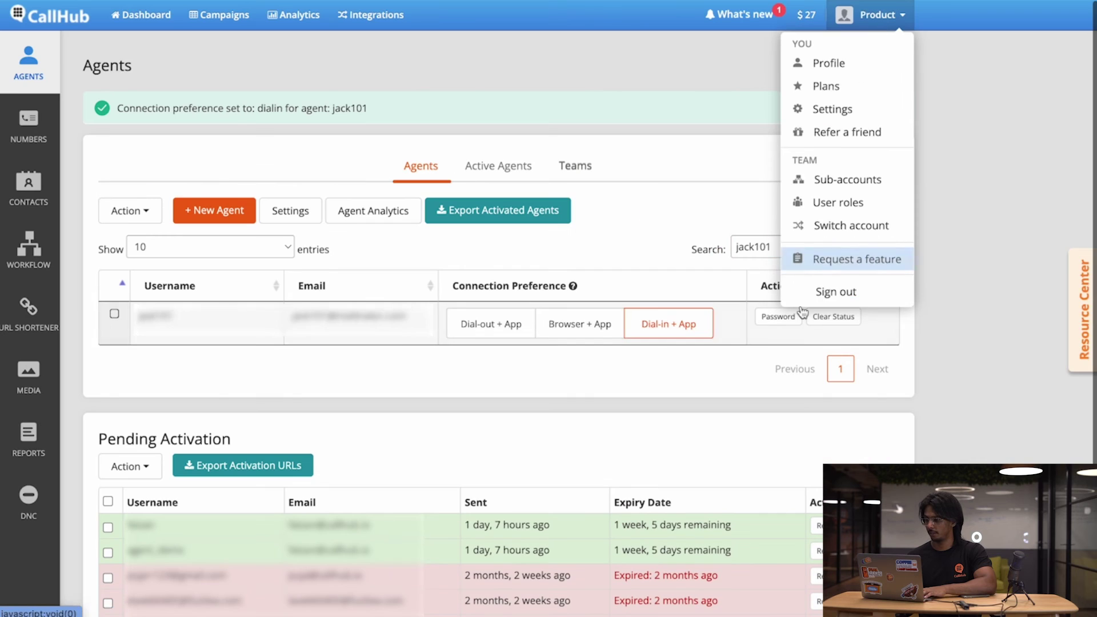
pyautogui.click(832, 290)
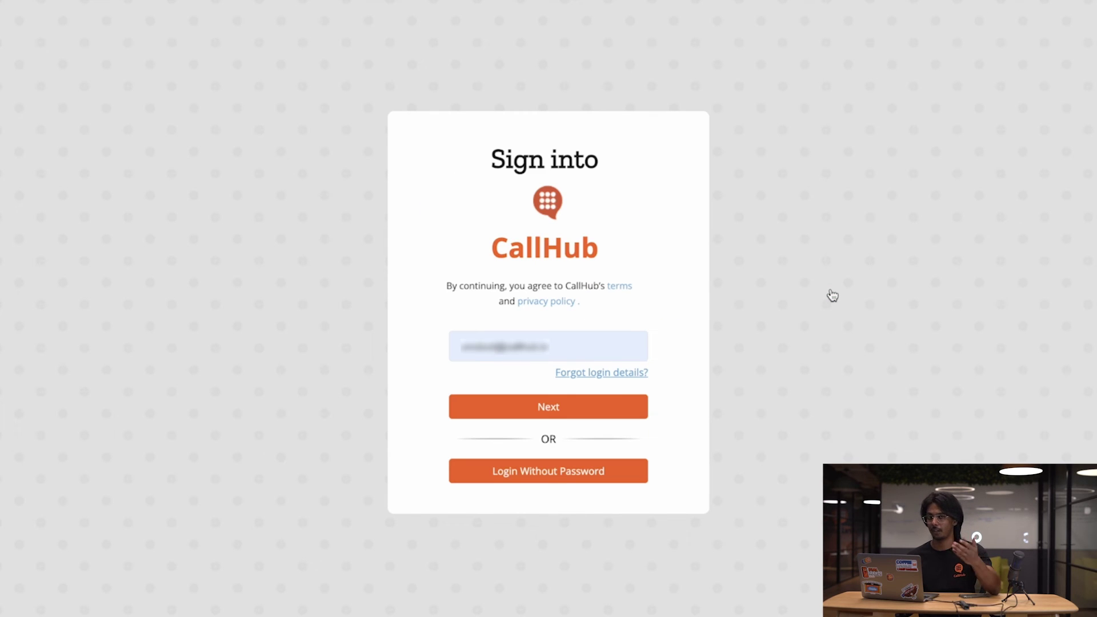
# Sign in with the agent's username and password, dismiss the NationBuilder notification, and resume Agent Demo.
pyautogui.click(550, 343)
pyautogui.hotkey('ctrl', 'a')
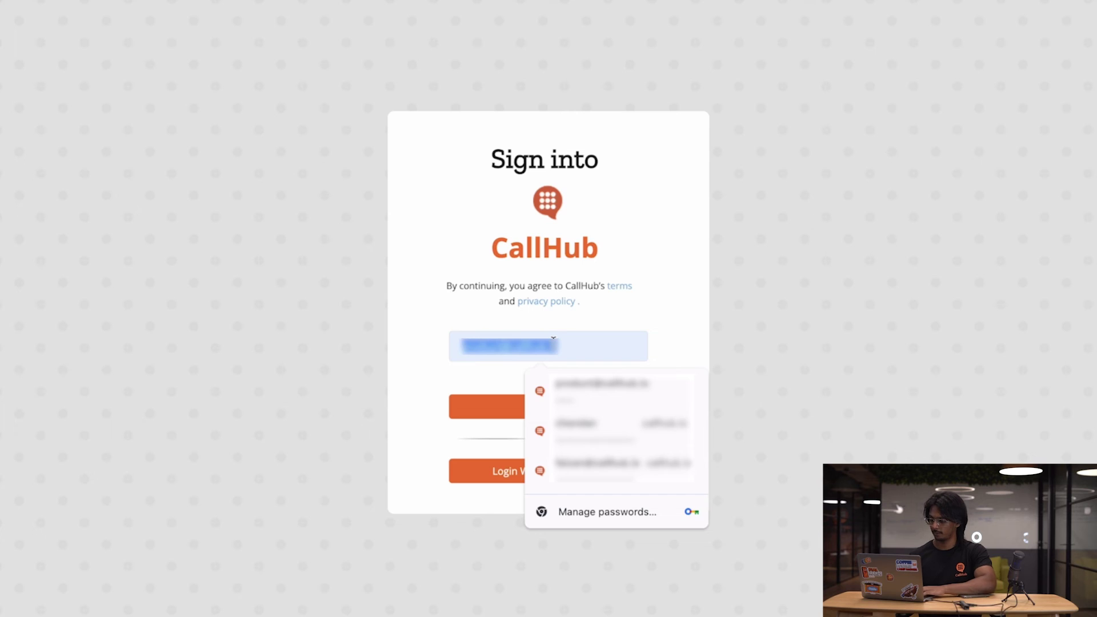
pyautogui.write('jack101')
pyautogui.press('Return')
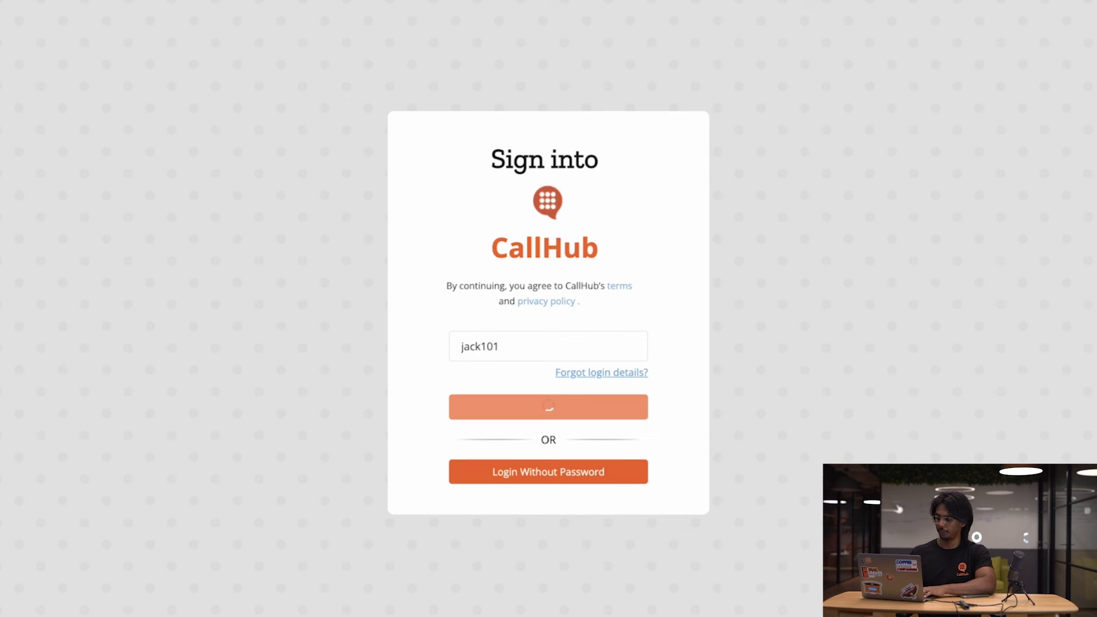
pyautogui.click(541, 382)
pyautogui.press('Return')
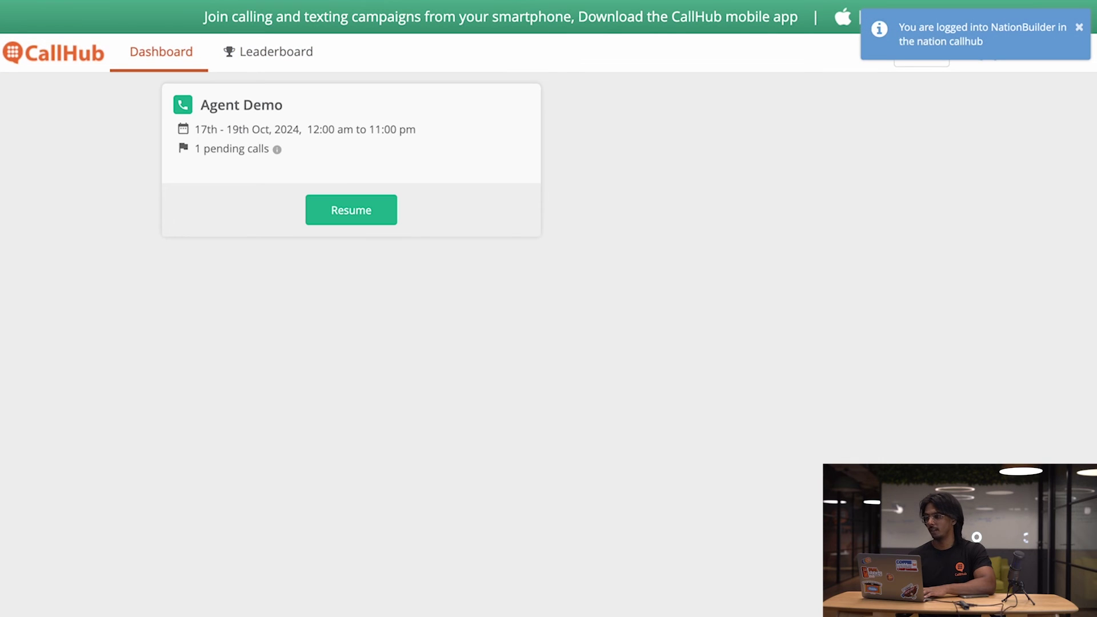
pyautogui.click(1077, 31)
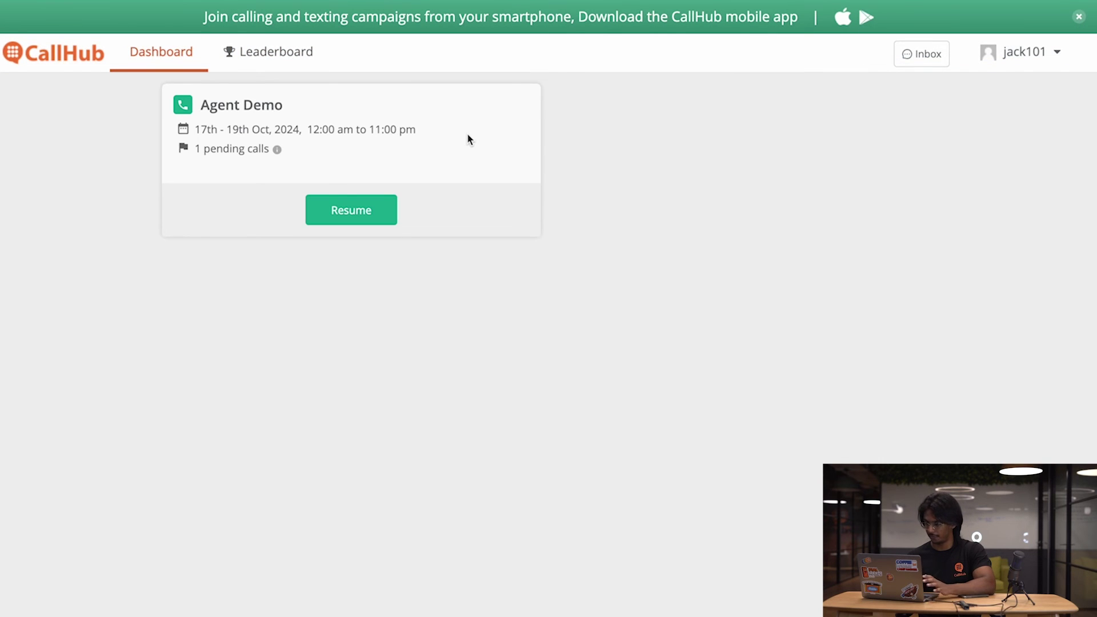
pyautogui.click(330, 215)
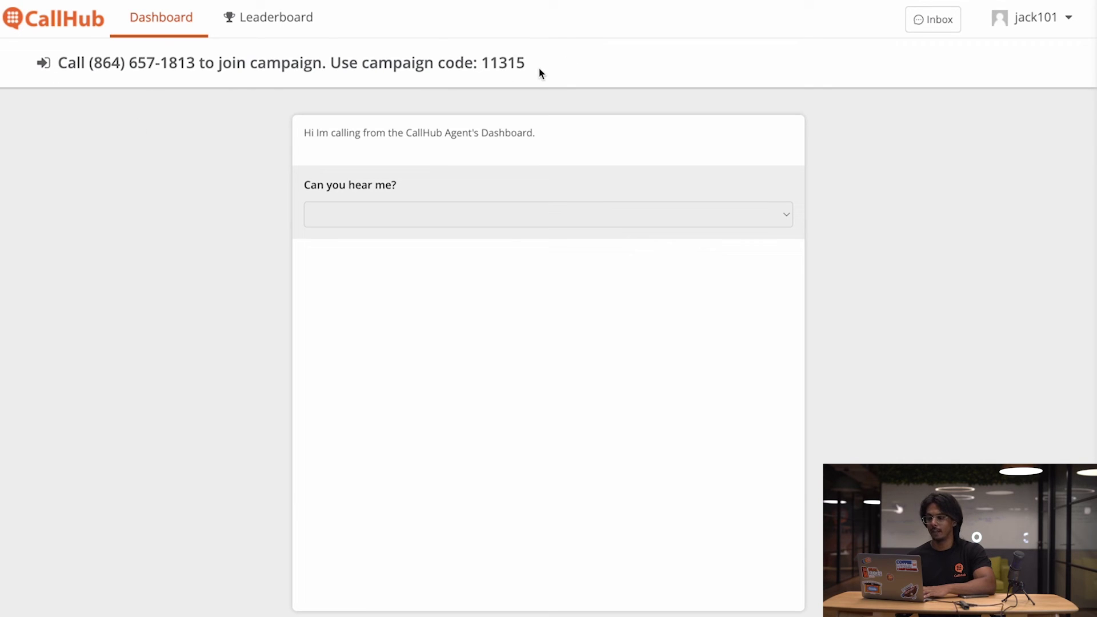
# Dial the campaign's dial-in number on the iPhone and place the call.
pyautogui.moveTo(537, 68); pyautogui.dragTo(84, 66)
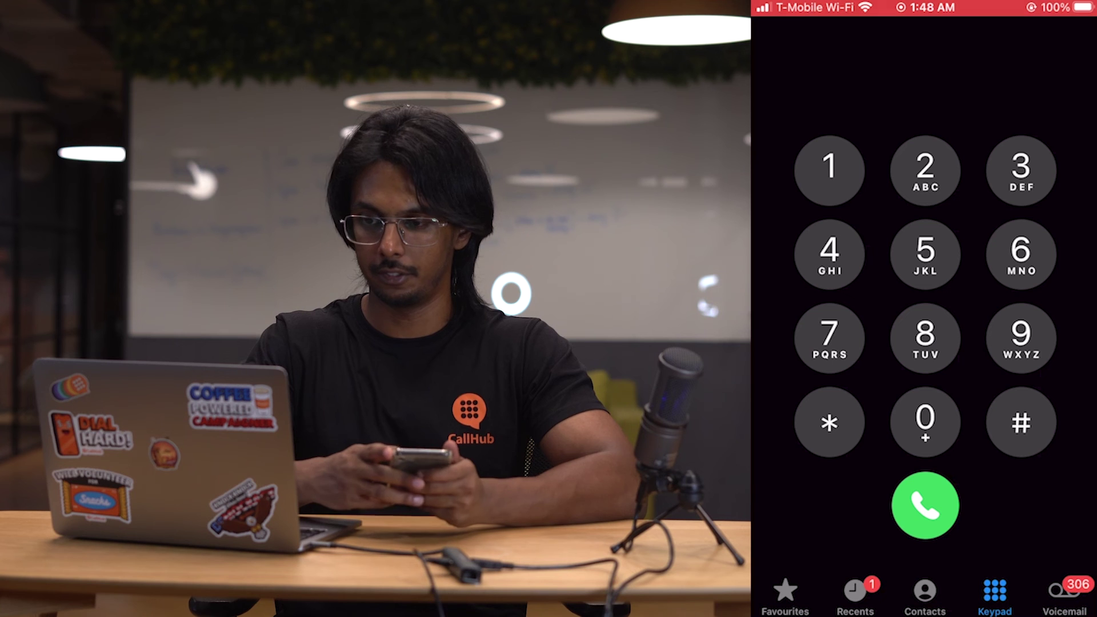
pyautogui.click(926, 338)
pyautogui.click(1021, 254)
pyautogui.click(829, 254)
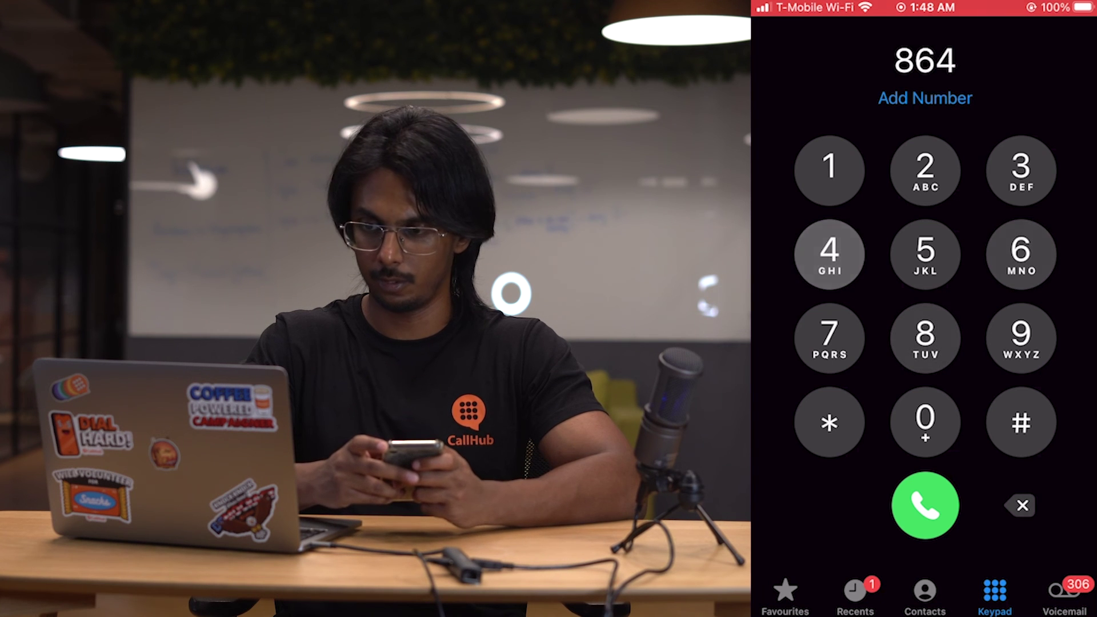
pyautogui.click(1021, 254)
pyautogui.click(829, 254)
pyautogui.click(925, 255)
pyautogui.click(829, 338)
pyautogui.click(829, 170)
pyautogui.click(925, 339)
pyautogui.click(829, 171)
pyautogui.click(1021, 170)
pyautogui.click(926, 506)
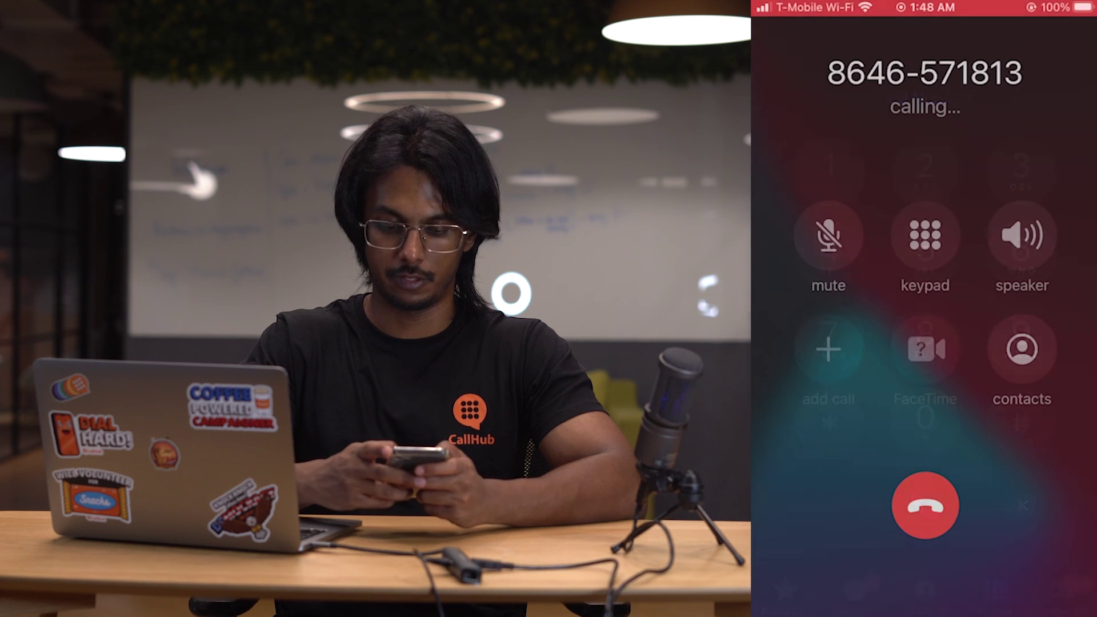
pyautogui.click(1022, 234)
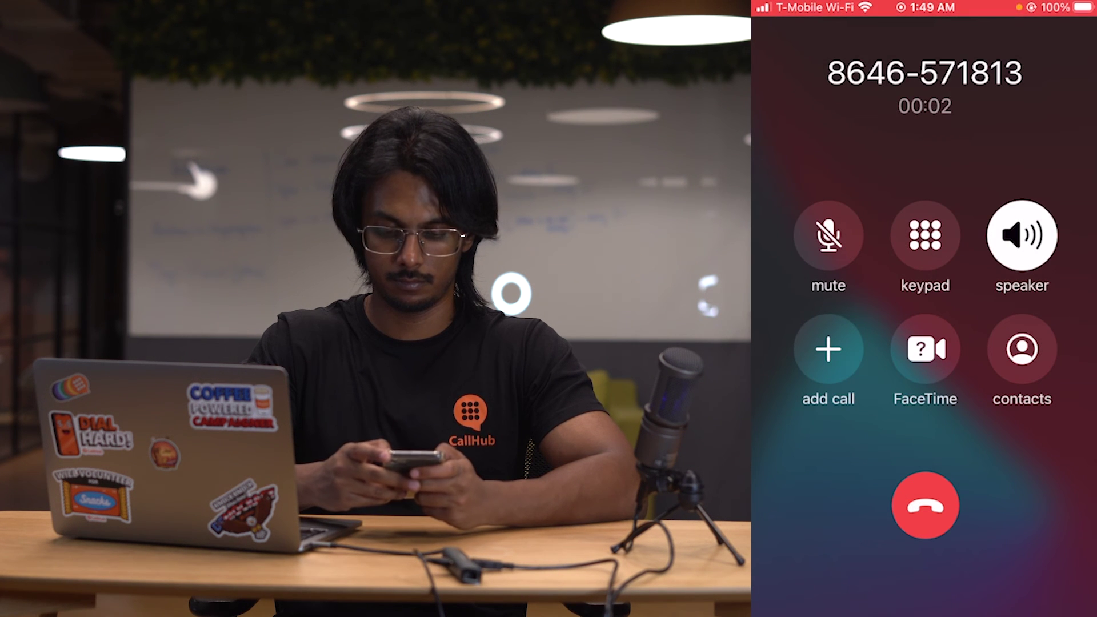
pyautogui.press('XF86AudioLowerVolume')
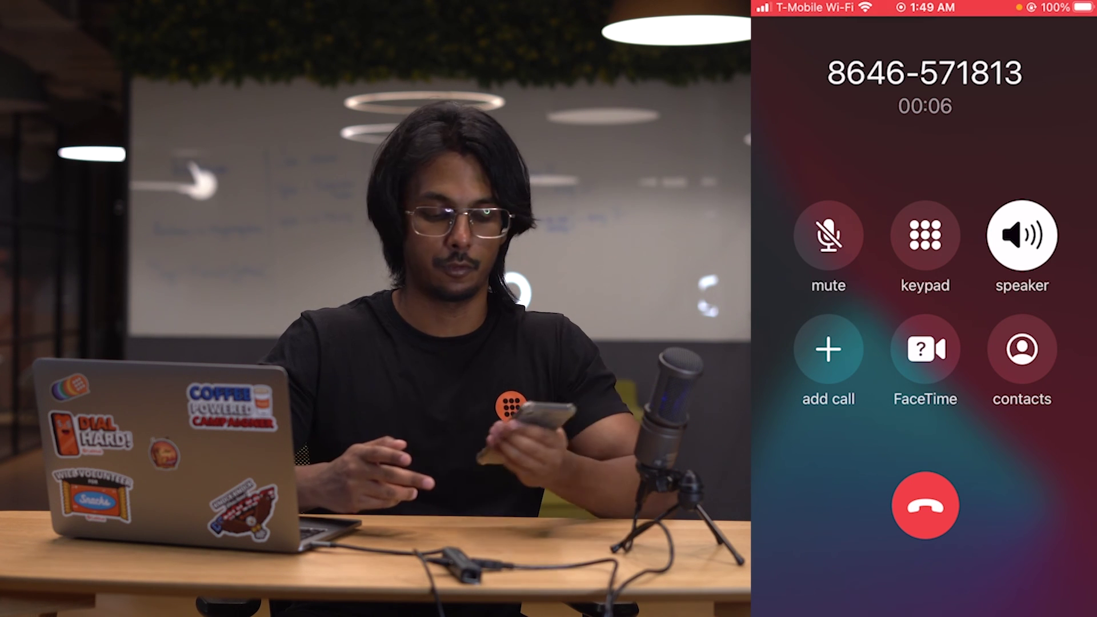
pyautogui.click(924, 235)
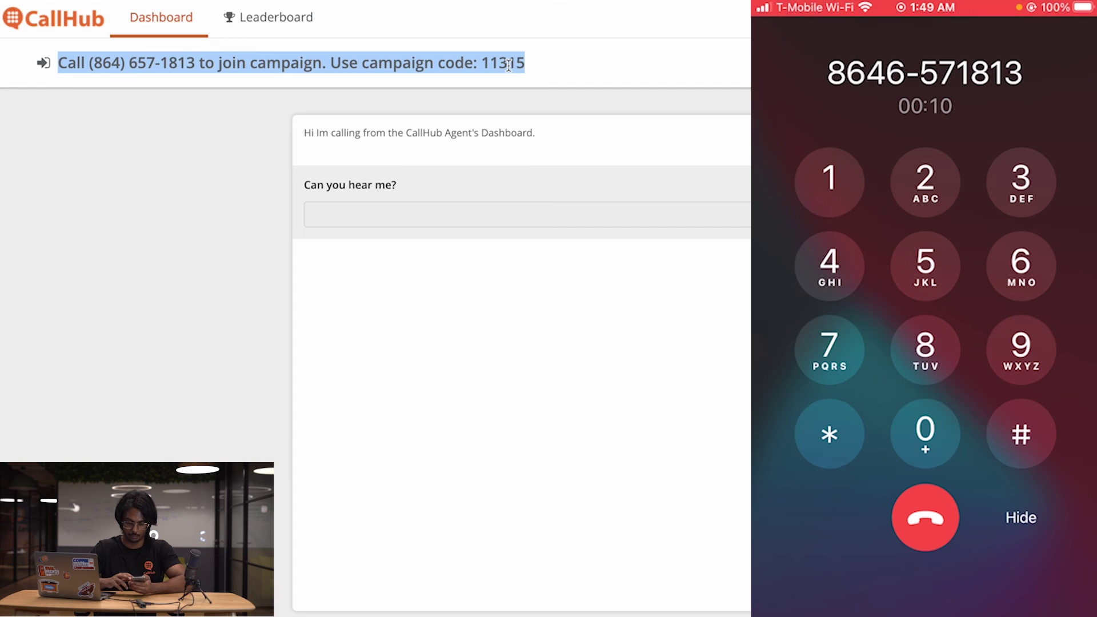
pyautogui.click(829, 182)
pyautogui.click(829, 182)
pyautogui.click(1021, 182)
pyautogui.click(829, 182)
pyautogui.click(925, 266)
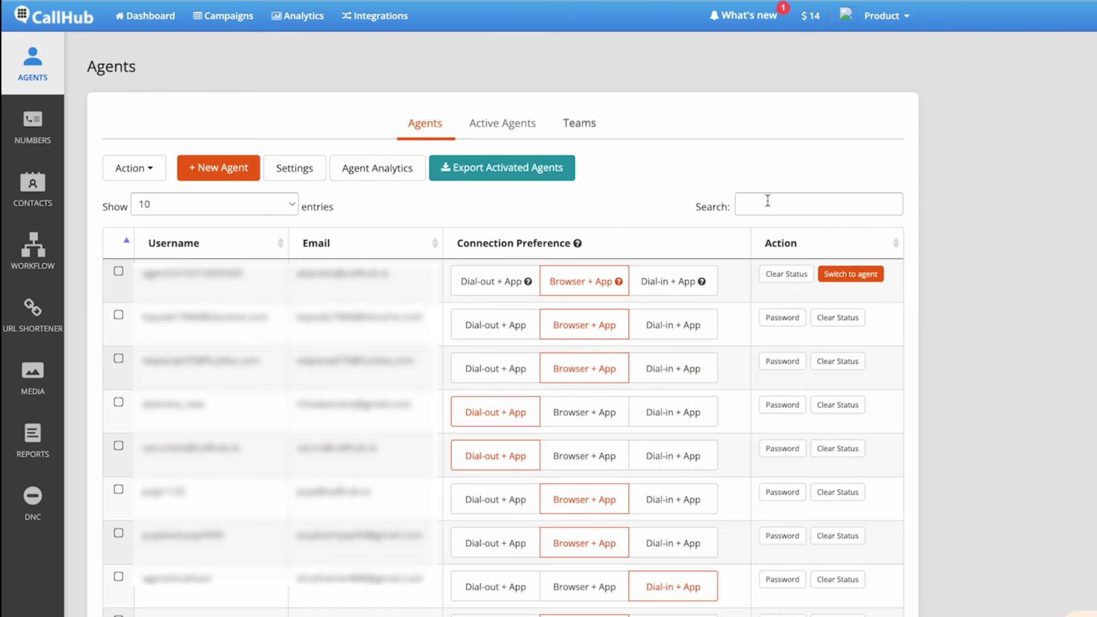
# Filter Agents to the demo agent and switch its connection preference to Dial-out + App.
pyautogui.write('jack101')
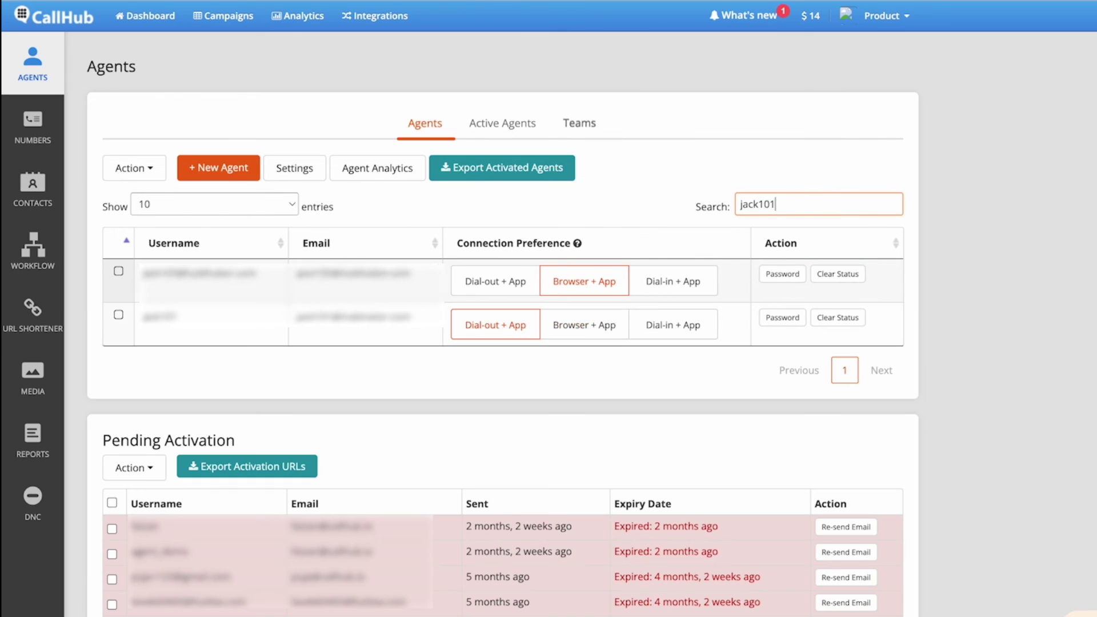
pyautogui.click(513, 293)
pyautogui.click(510, 295)
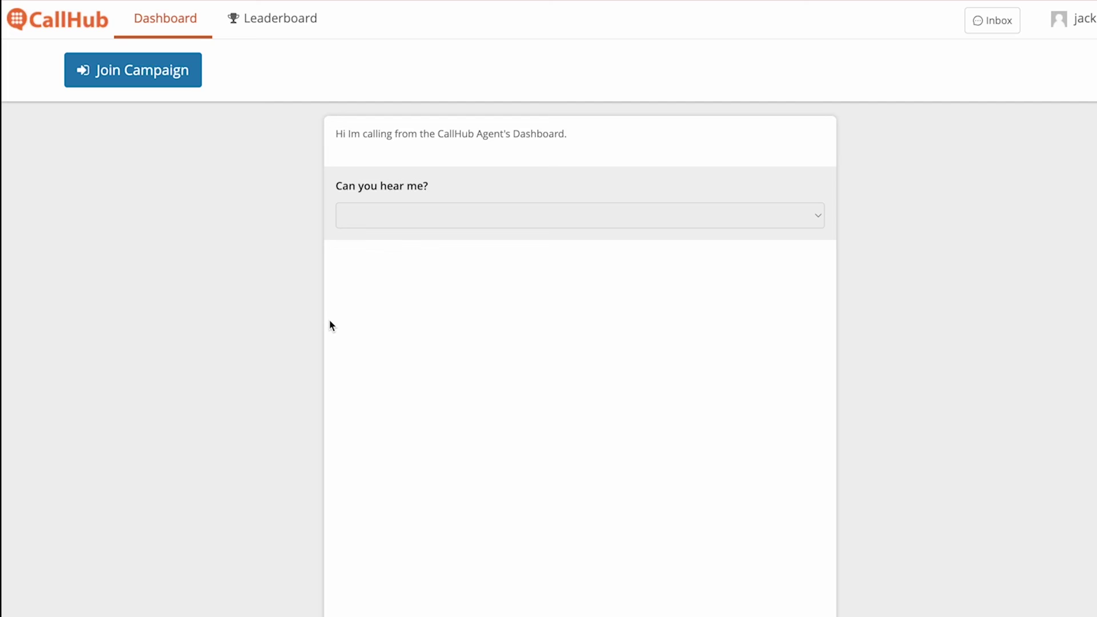
# Choose Join Campaign and paste the agent's phone number into the phone number field.
pyautogui.click(158, 83)
pyautogui.click(496, 347)
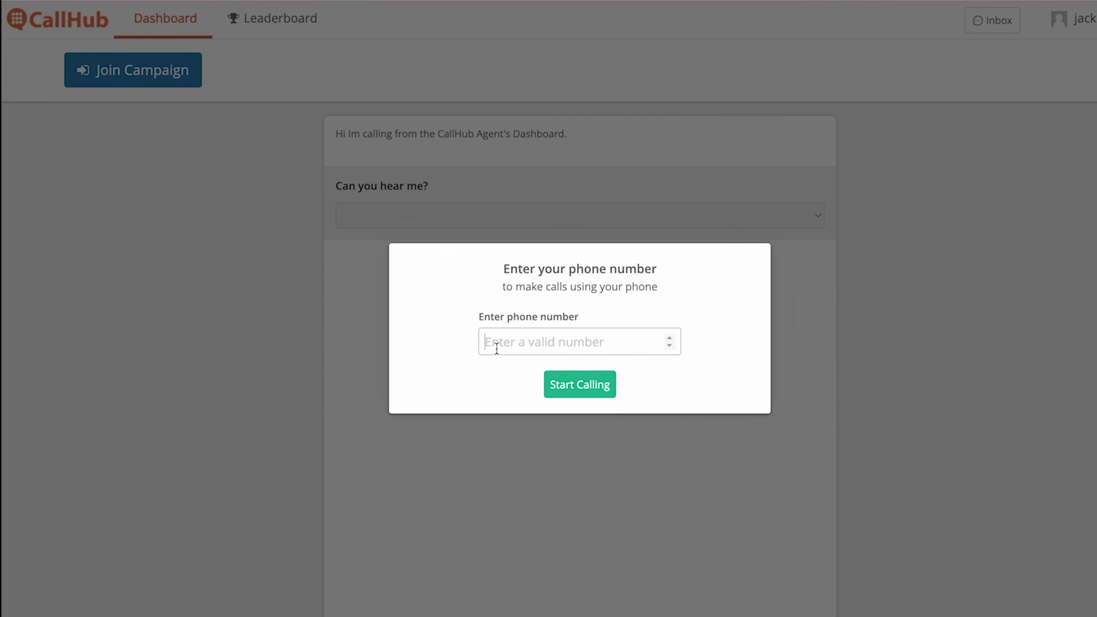
pyautogui.hotkey('ctrl', 'v')
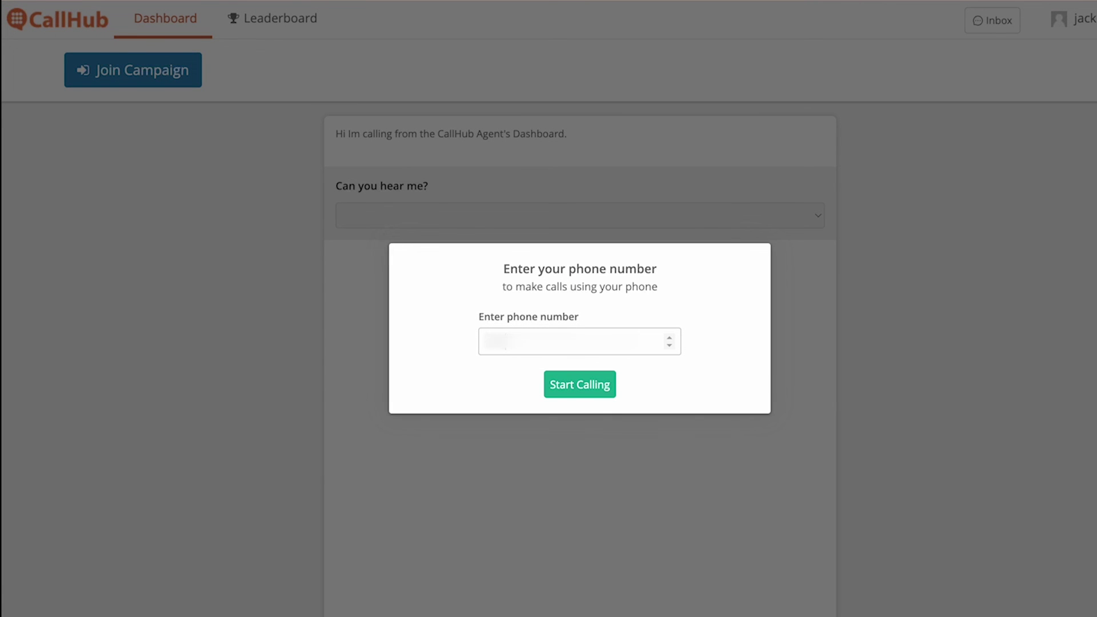